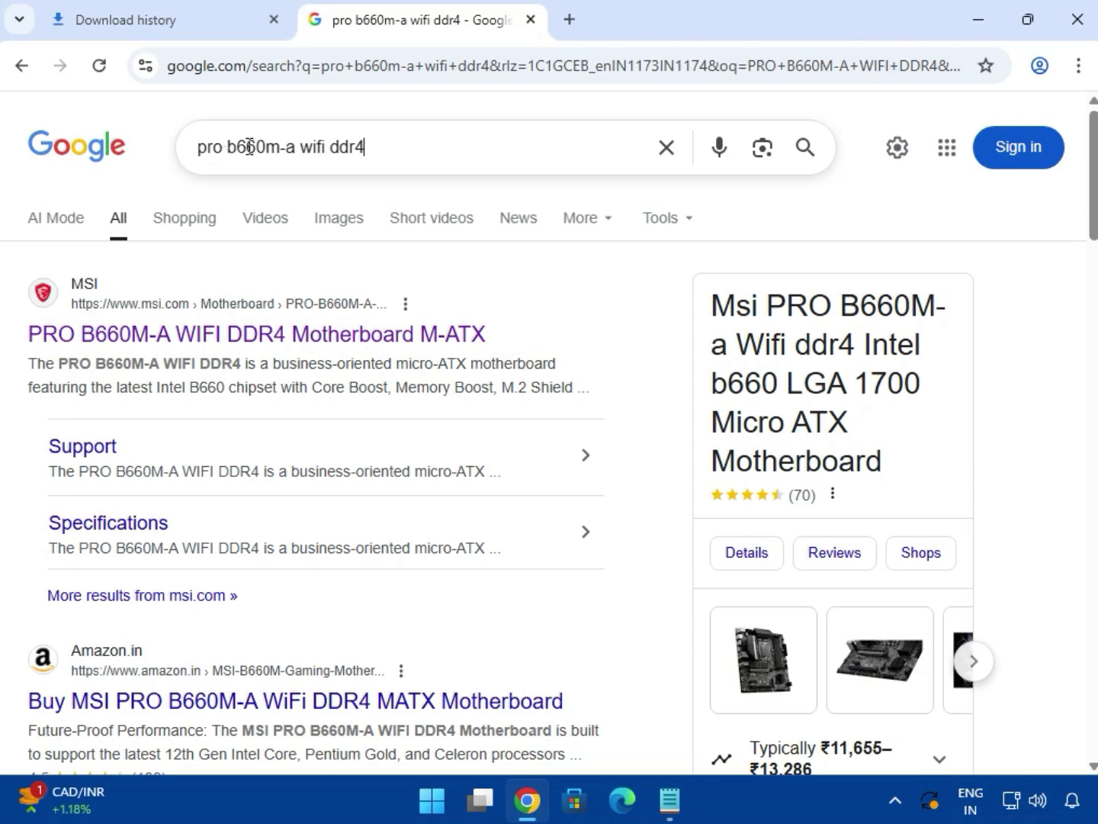
Select the whole 'pro b660m-a wifi ddr4' query in the Google search box.
key("shift+Left")
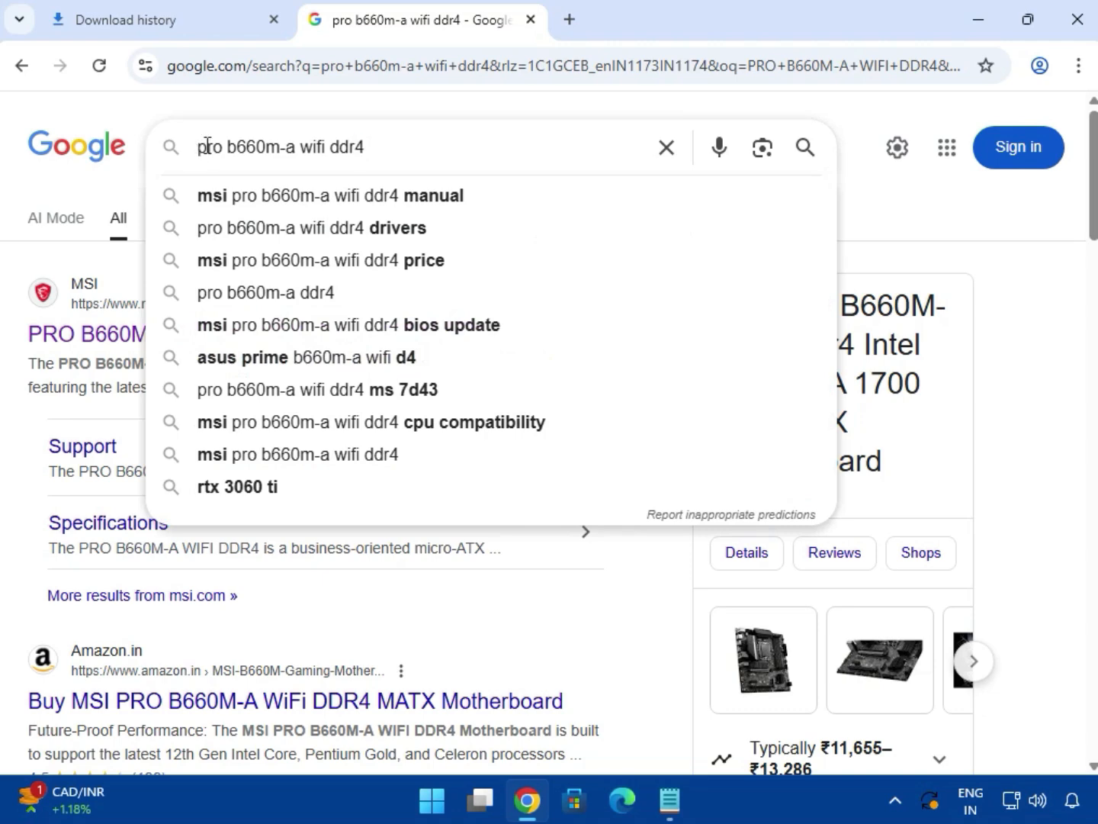
key("ctrl+a")
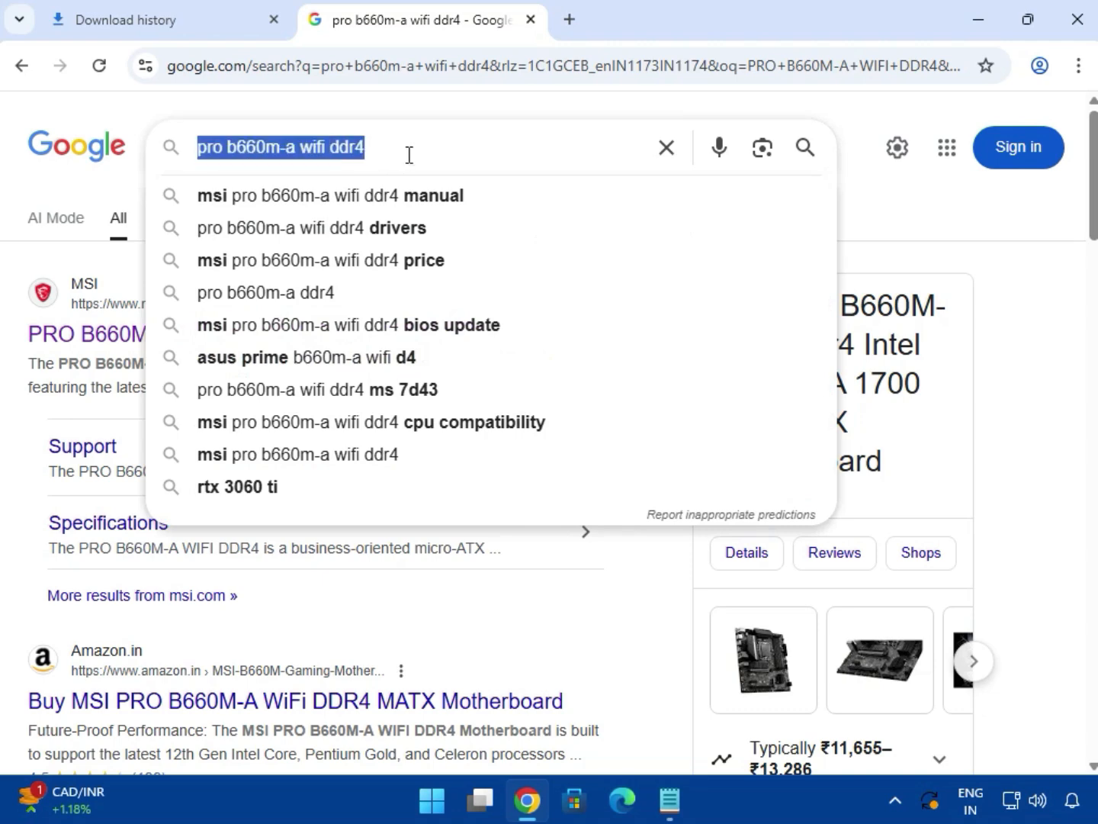
Dismiss the suggestions and open MSI's PRO B660M-A WIFI DDR4 support page.
left_click(84, 195)
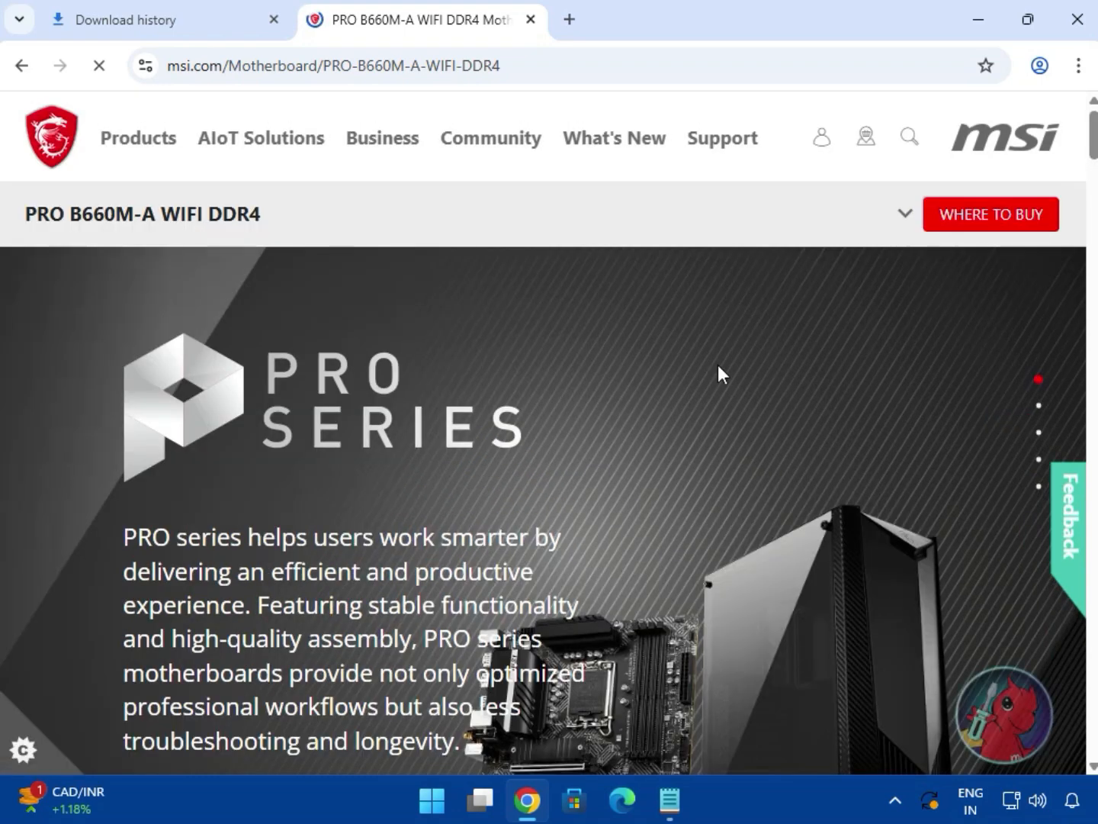
scroll(621, 467, "down", 3)
scroll(610, 457, "up", 3)
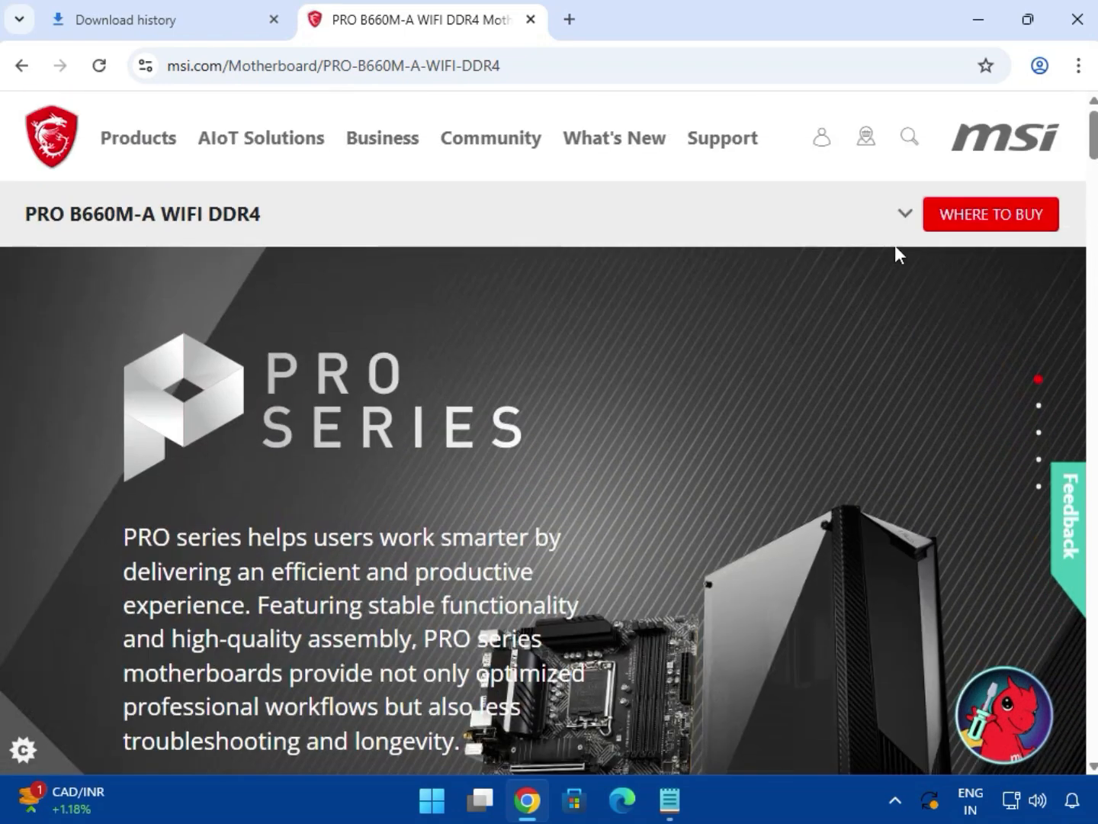
left_click(902, 223)
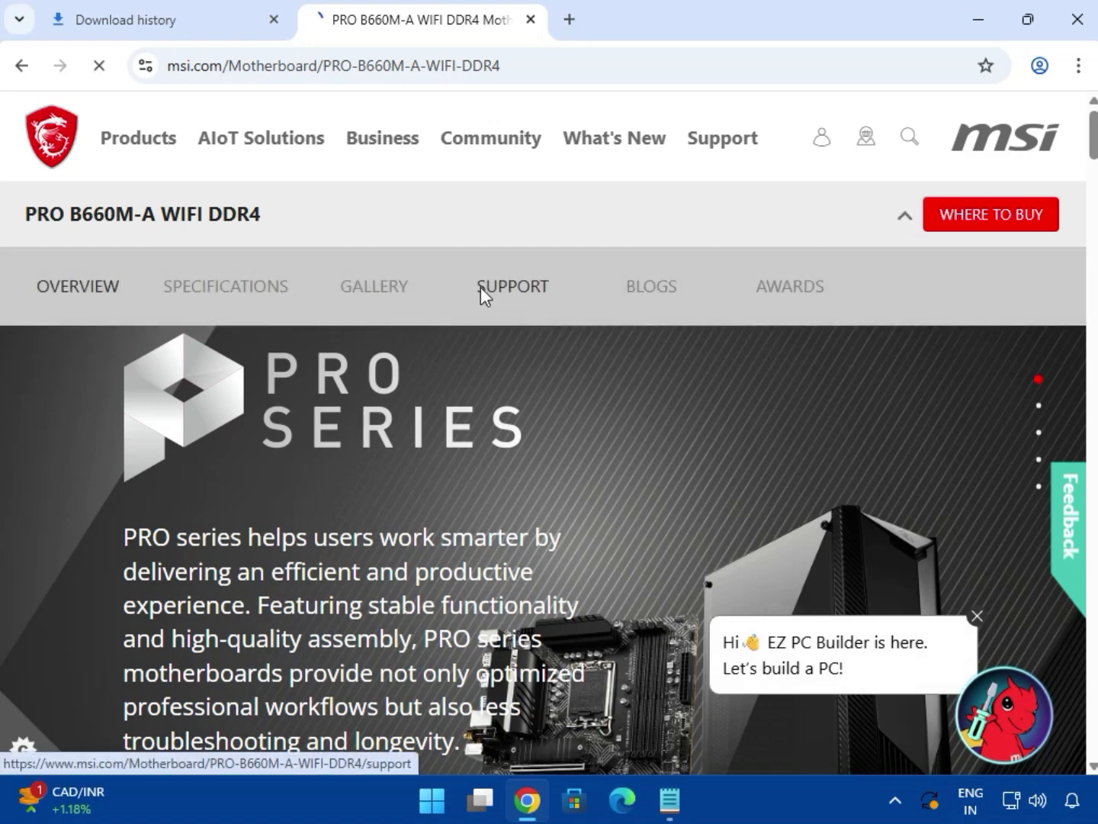
left_click(482, 294)
Keep the Drivers & Downloads category and choose the Driver download type.
scroll(684, 538, "down", 1)
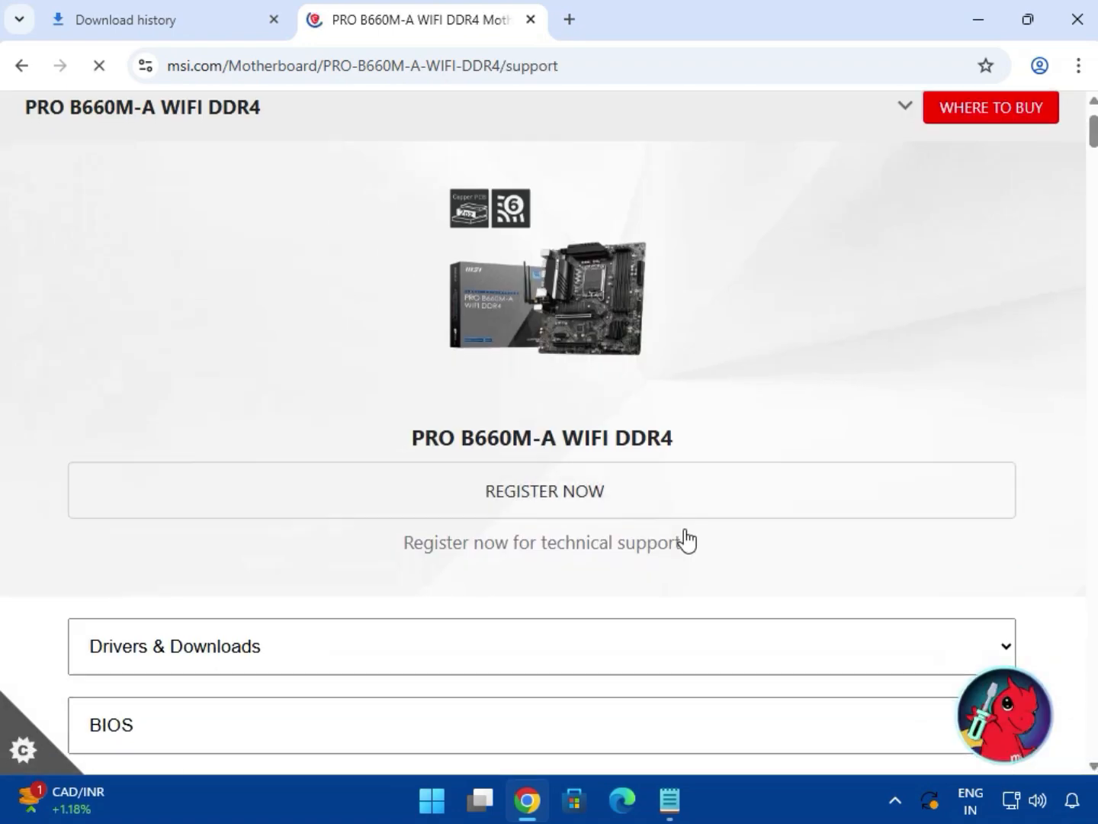
left_click_drag(420, 436, 731, 437)
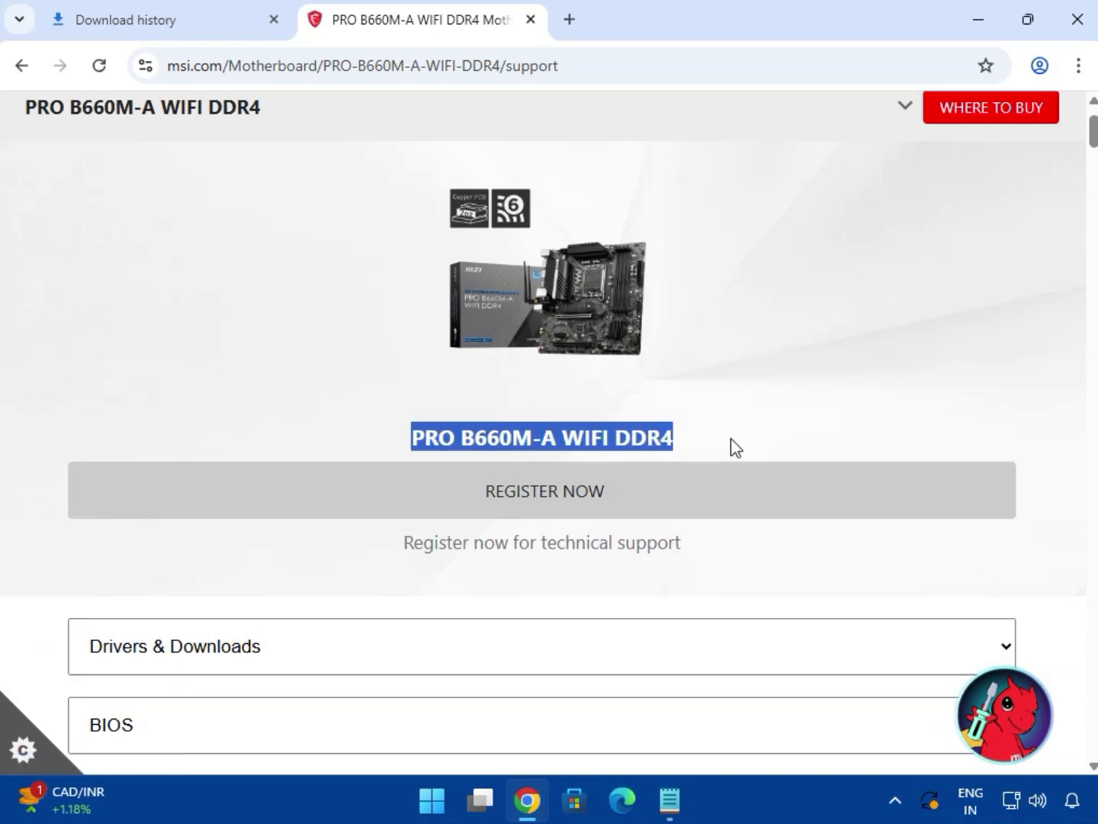
left_click(1054, 477)
scroll(1053, 477, "down", 2)
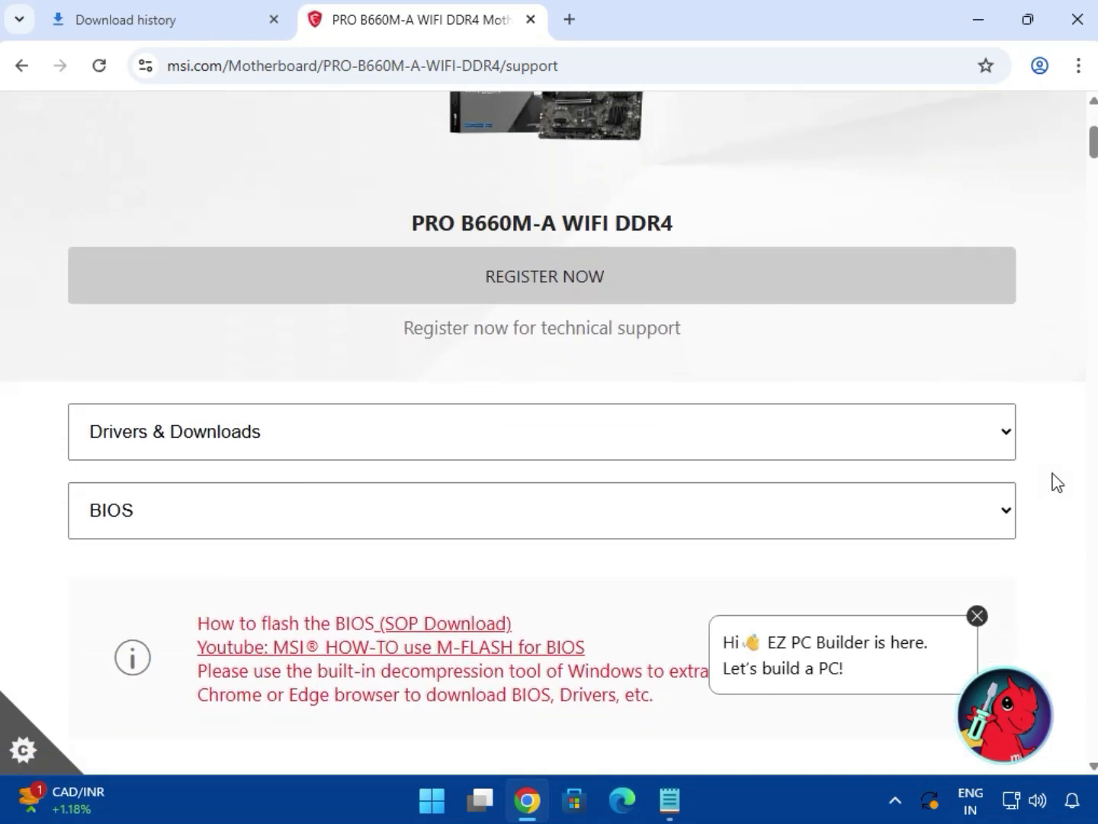
left_click(216, 436)
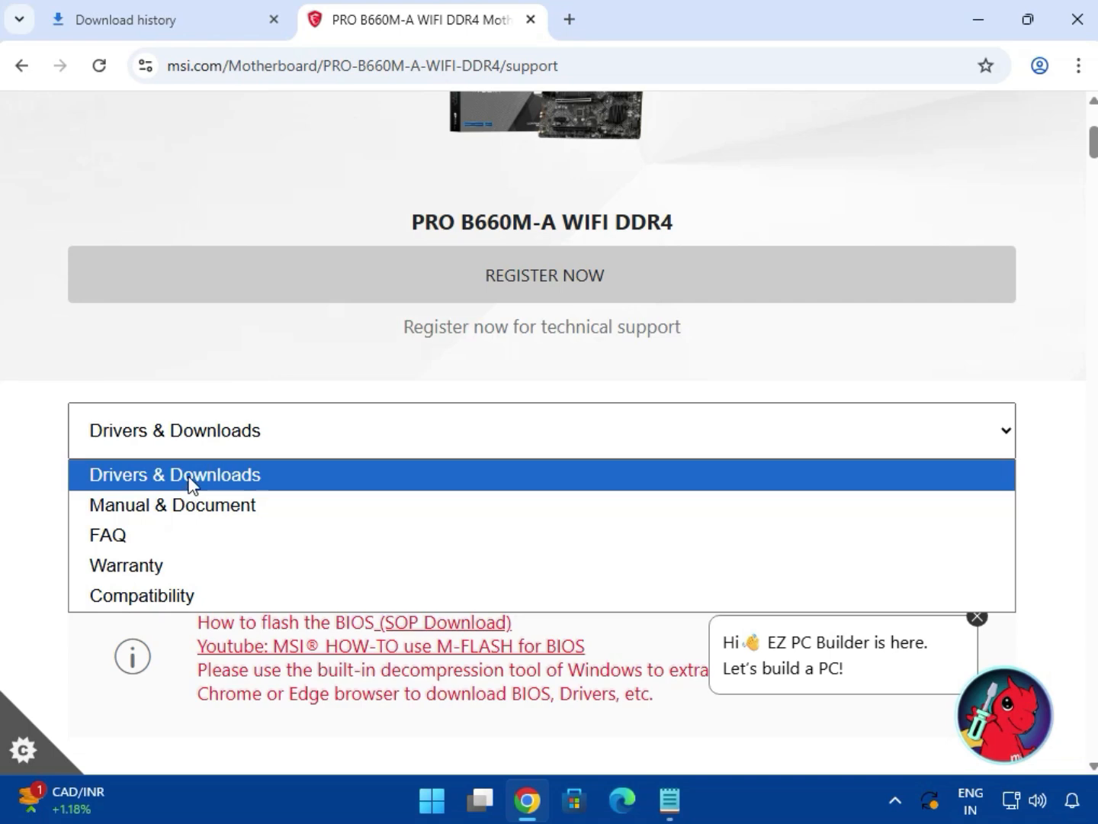
left_click(189, 483)
left_click(189, 520)
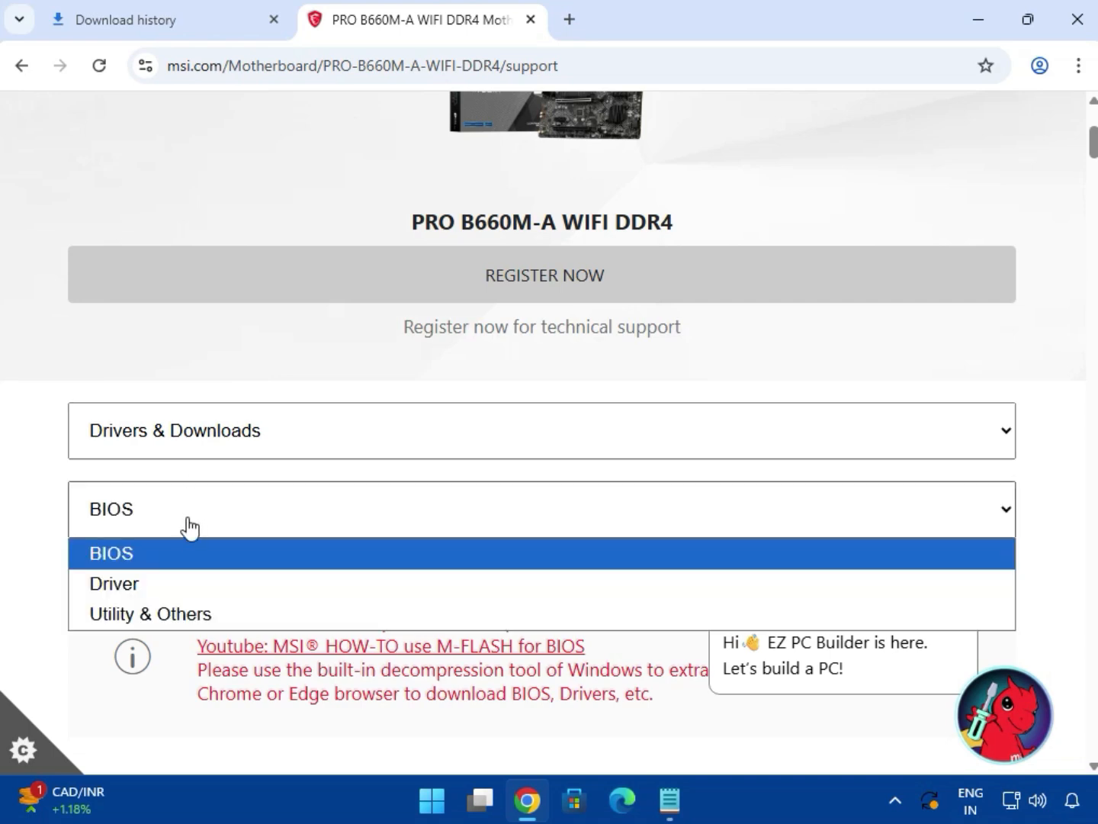
left_click(169, 585)
Keep Win11 64 and System & Chipset Drivers as the driver filters.
scroll(476, 575, "down", 2)
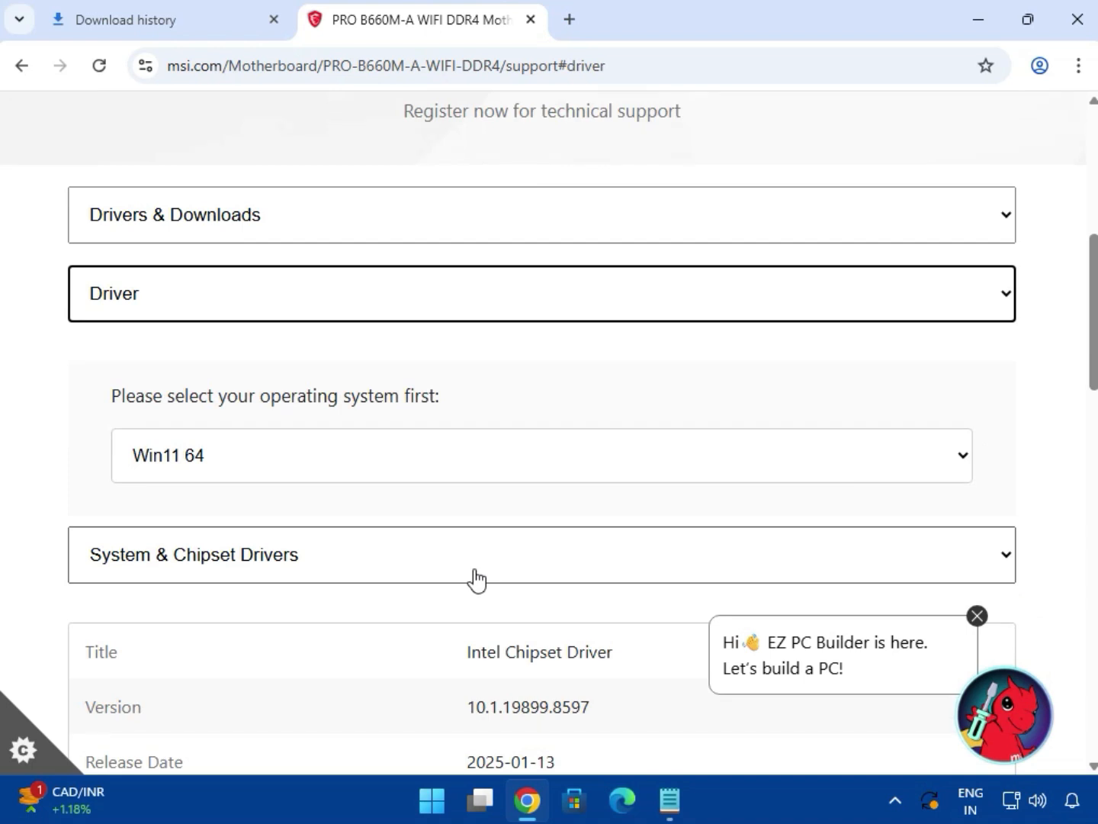
left_click(276, 474)
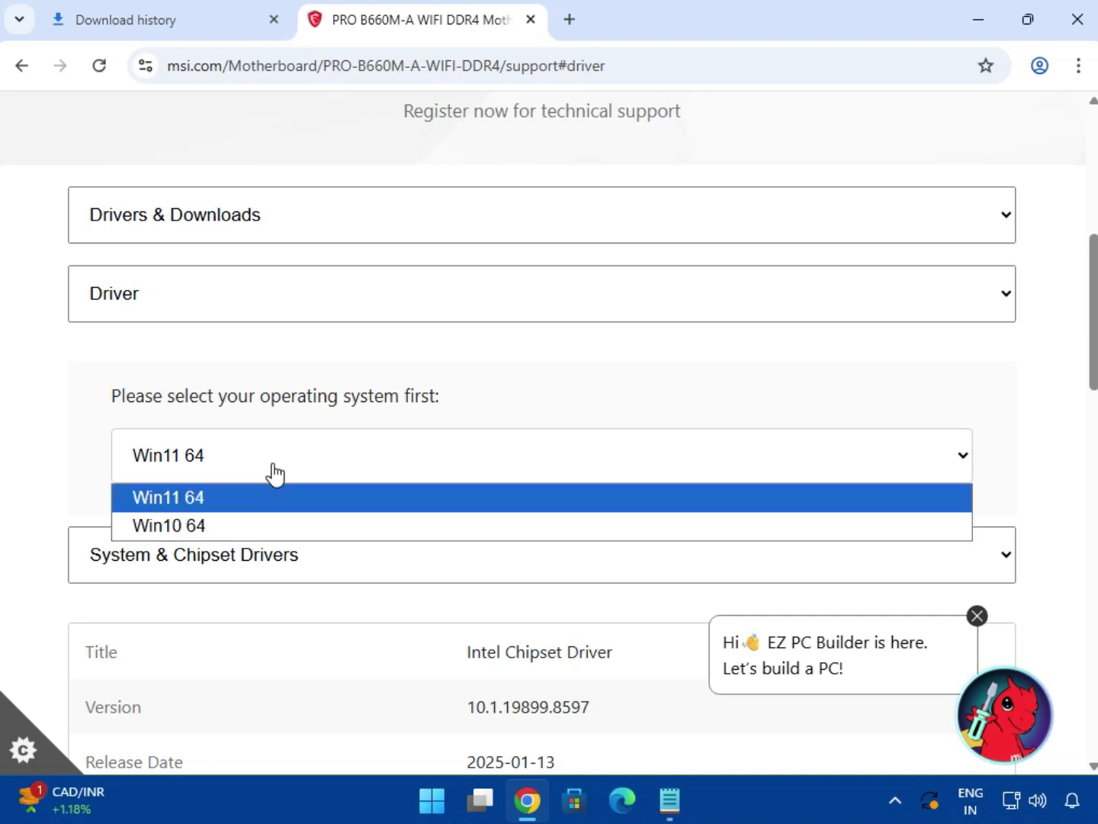
left_click(277, 495)
scroll(321, 515, "down", 3)
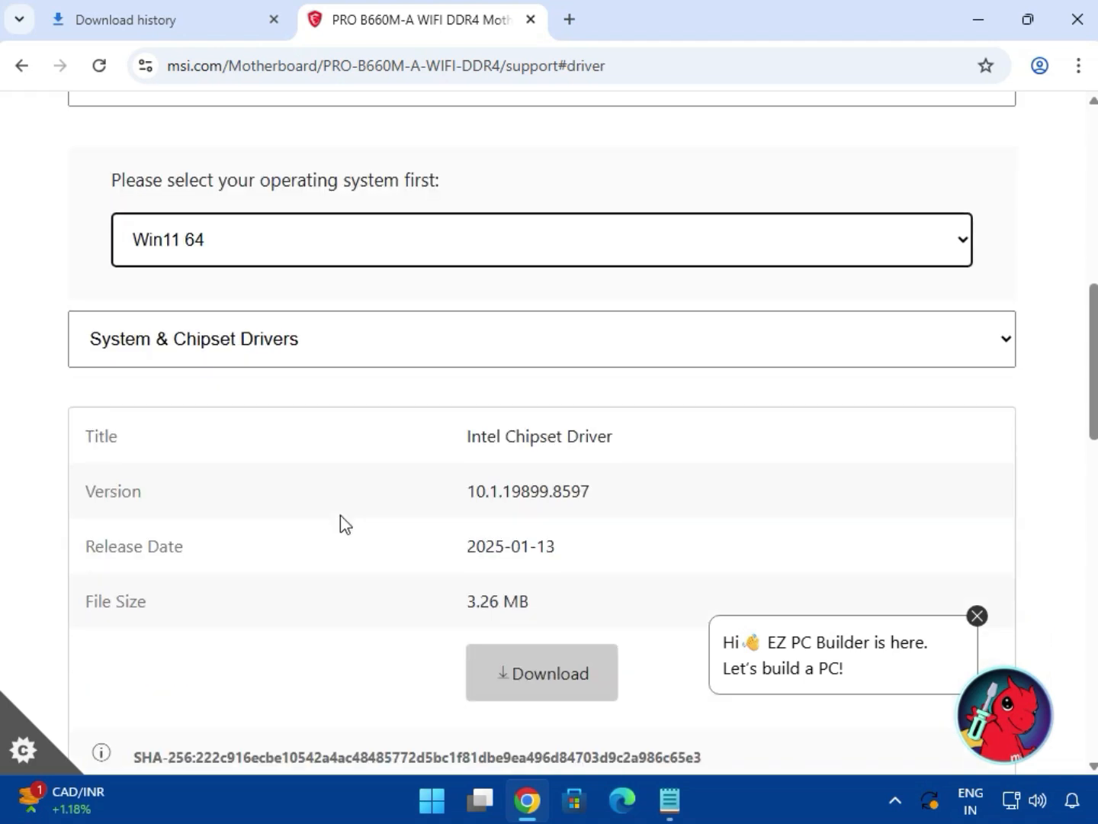
left_click(273, 351)
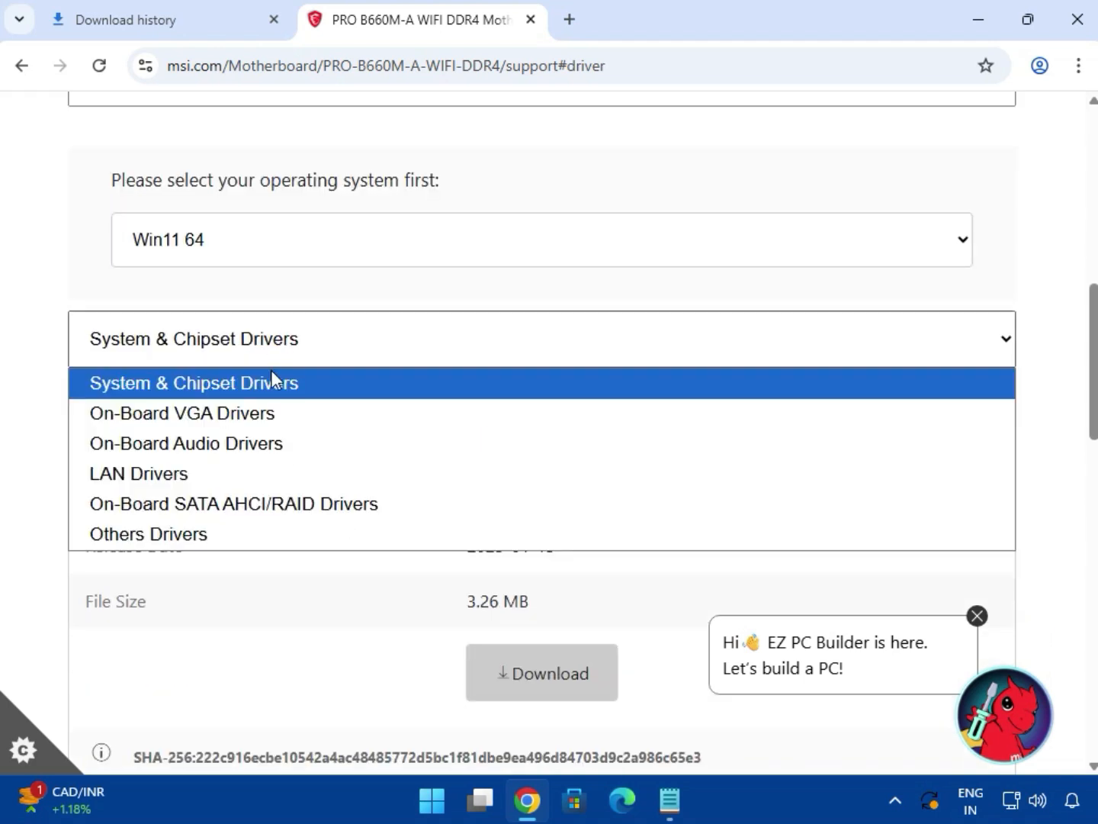
left_click(288, 388)
Download Intel Chipset Driver 10.1.19899.8597 and close the EZ PC Builder chat popup.
left_click_drag(488, 435, 704, 468)
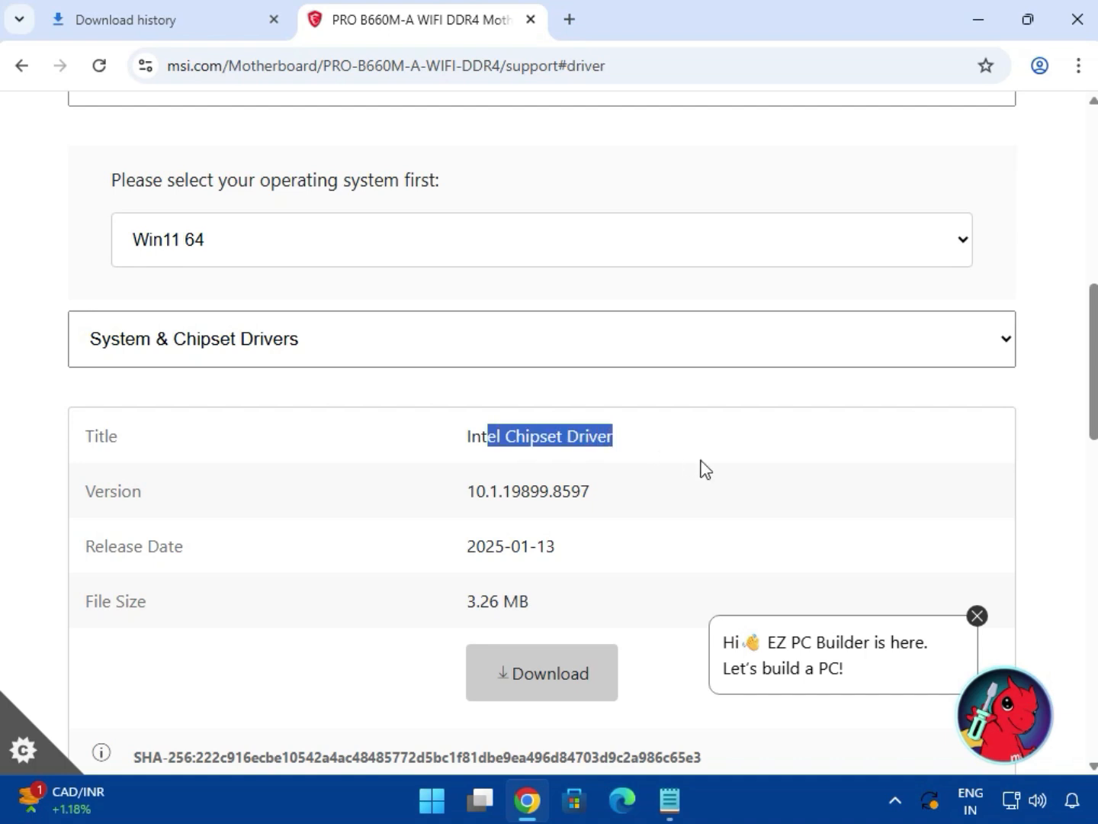
scroll(718, 477, "down", 3)
left_click(545, 456)
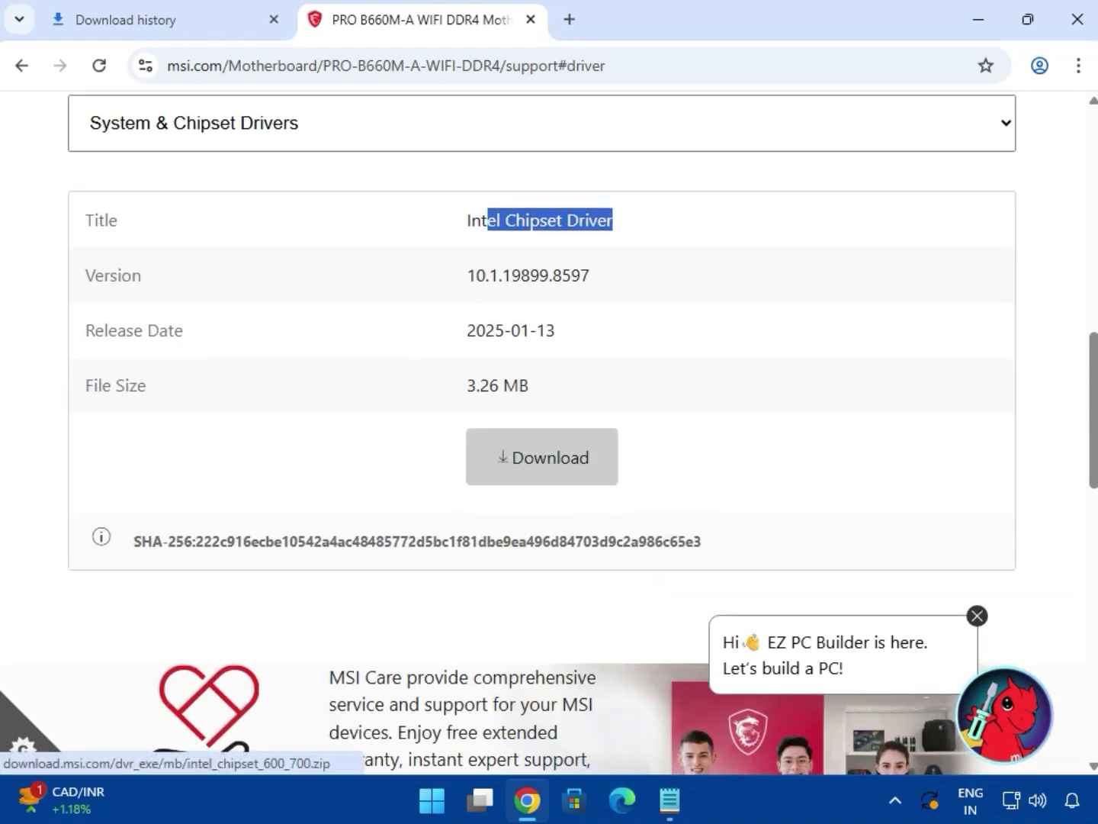
left_click(978, 617)
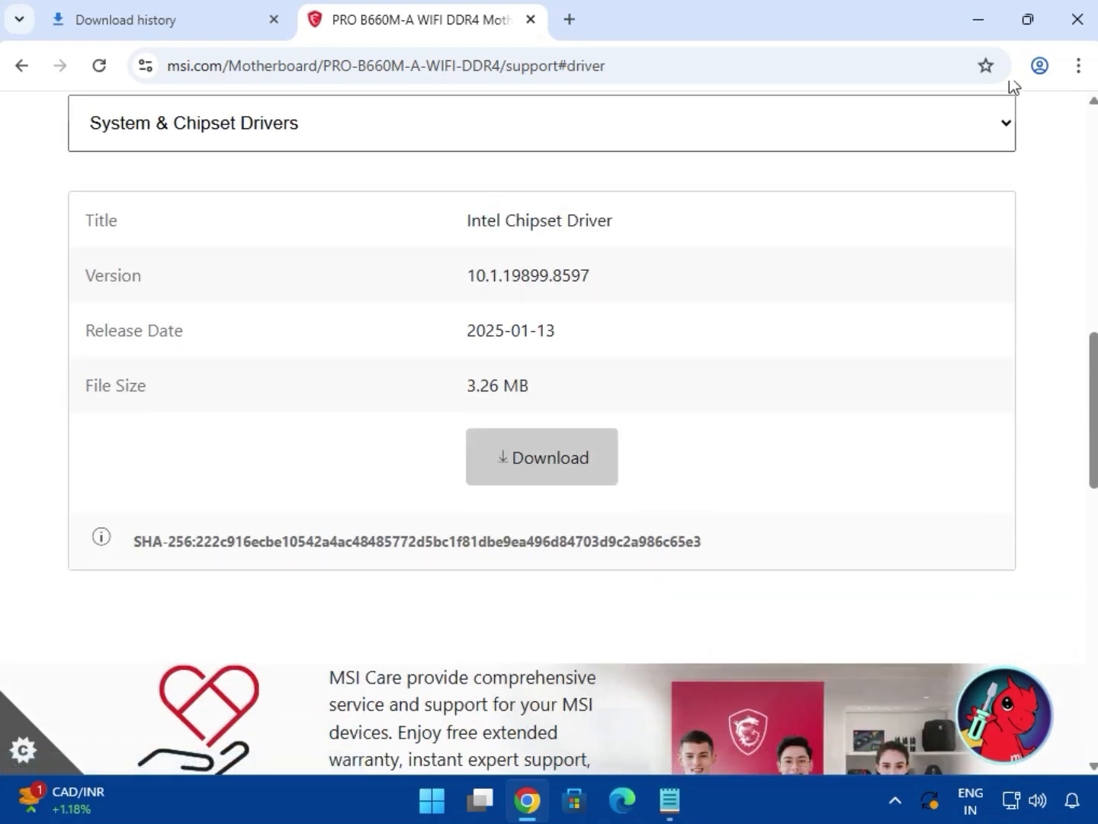
scroll(732, 455, "up", 2)
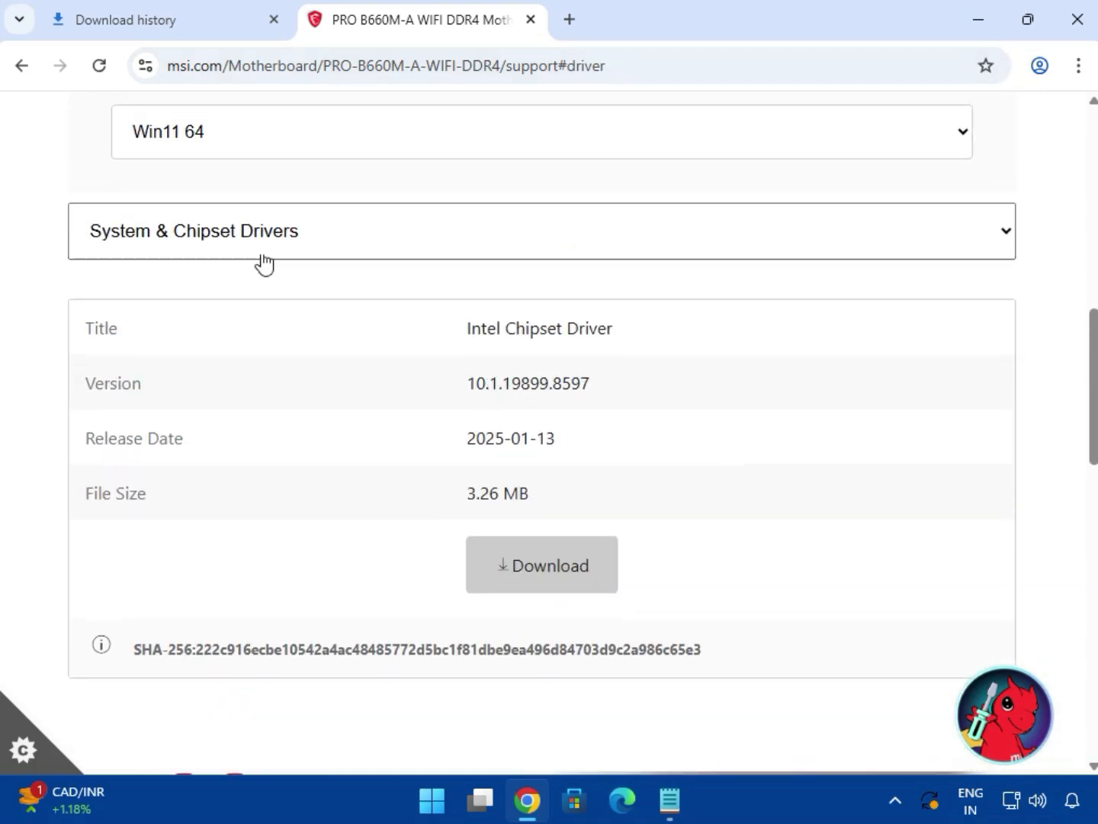
Browse the On-Board VGA drivers, then download the Realtek HD Universal audio driver.
left_click(229, 231)
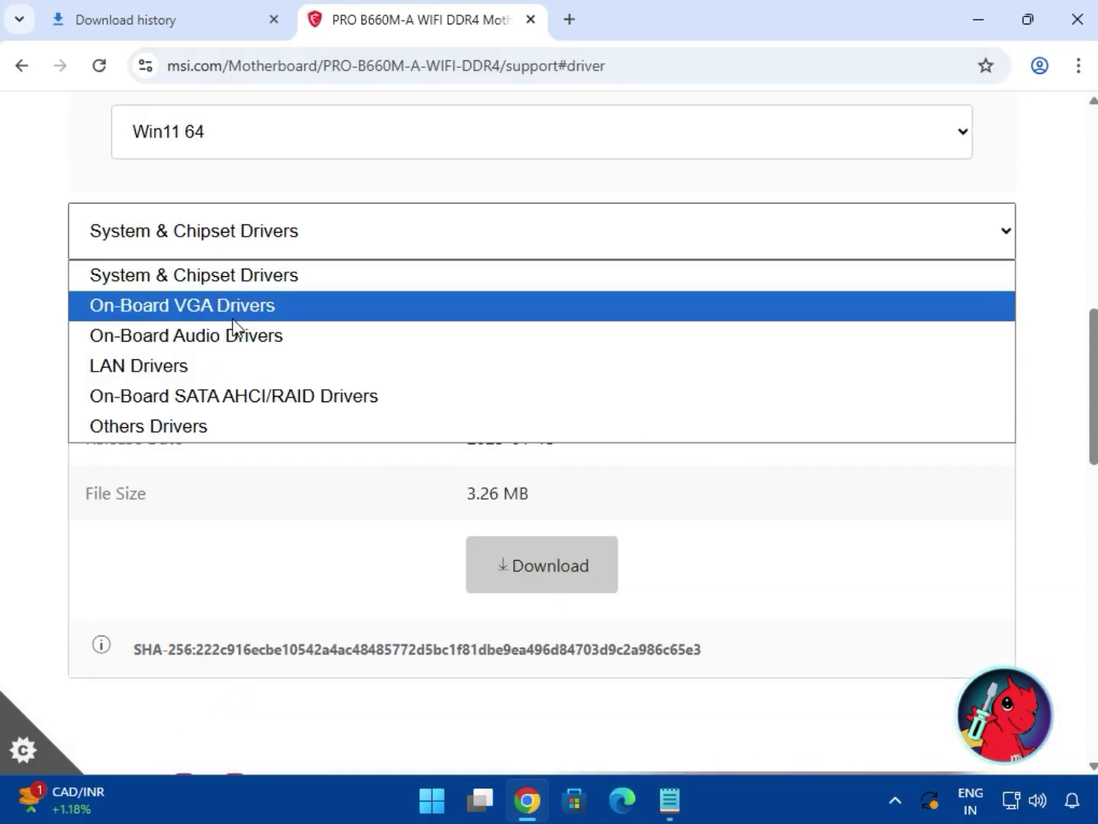
left_click(232, 313)
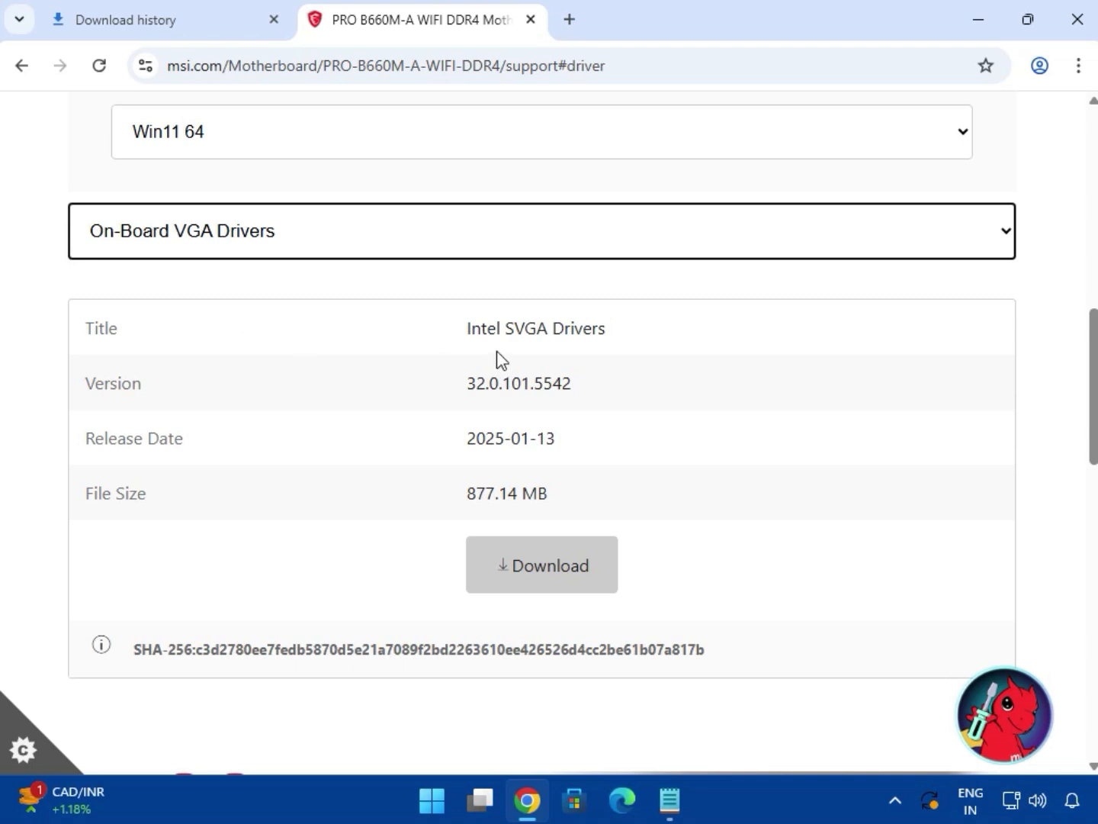
left_click_drag(502, 331, 644, 339)
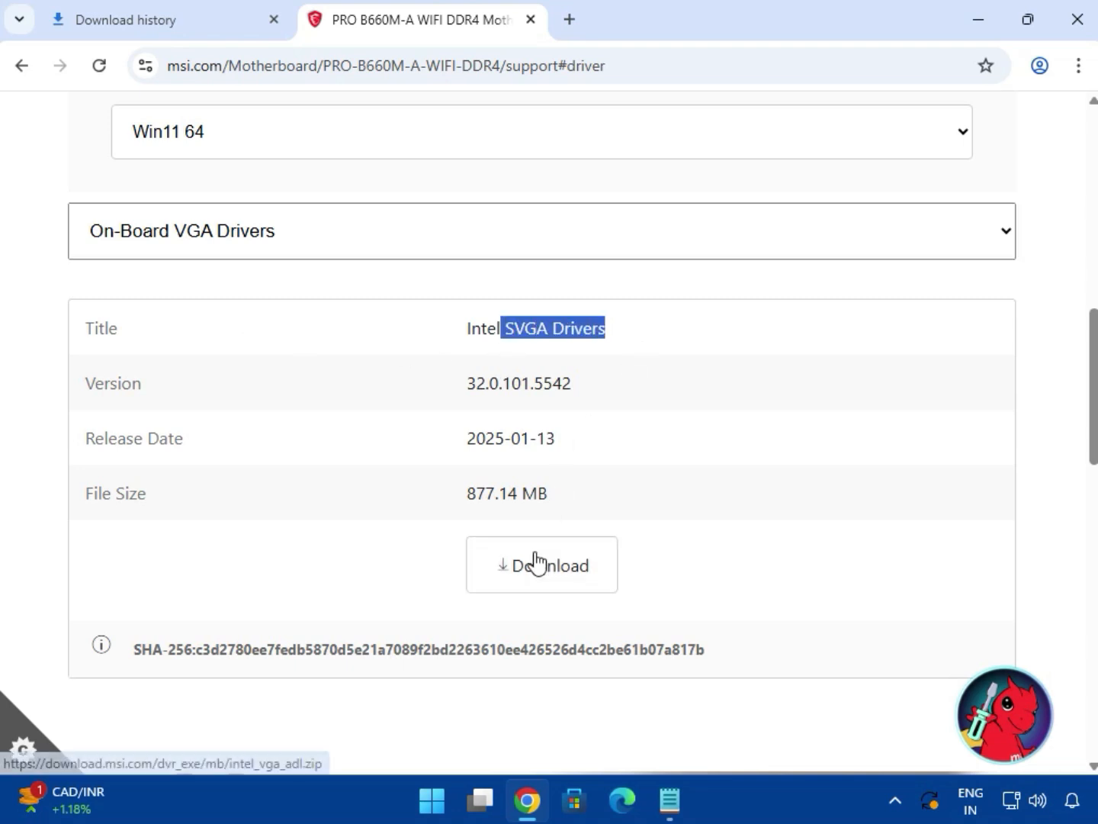
left_click(221, 231)
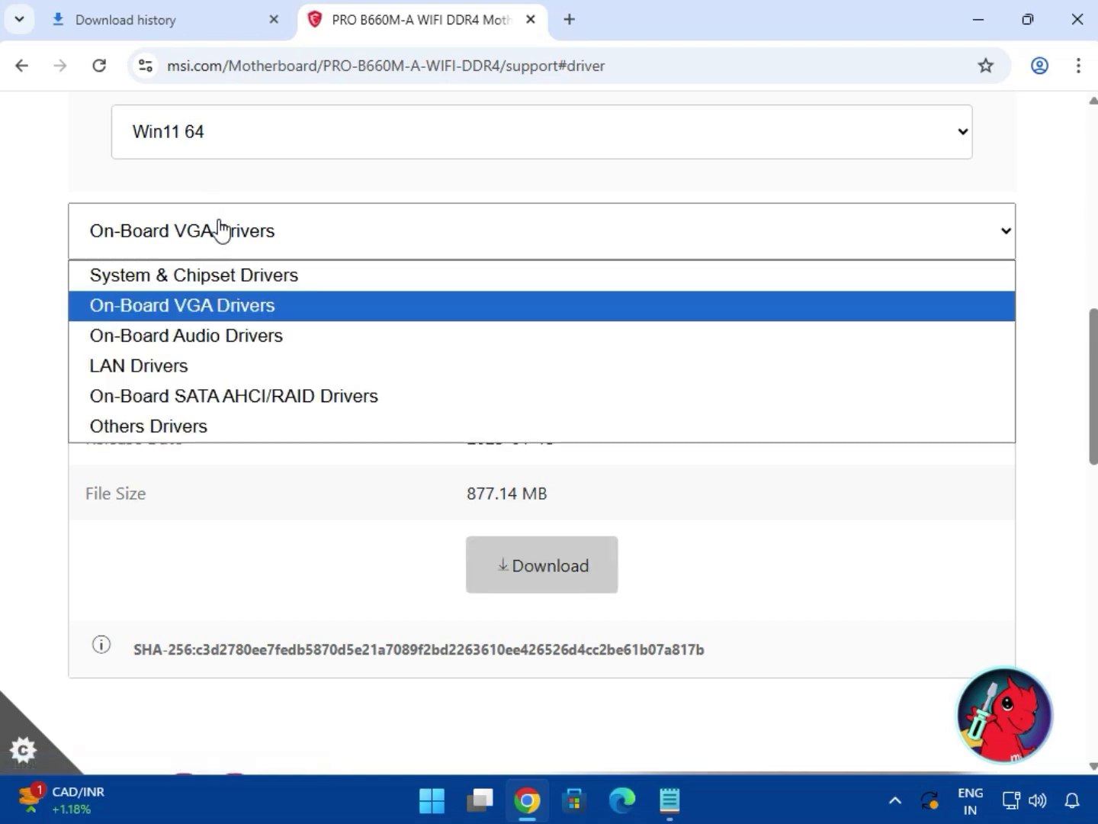
left_click(257, 351)
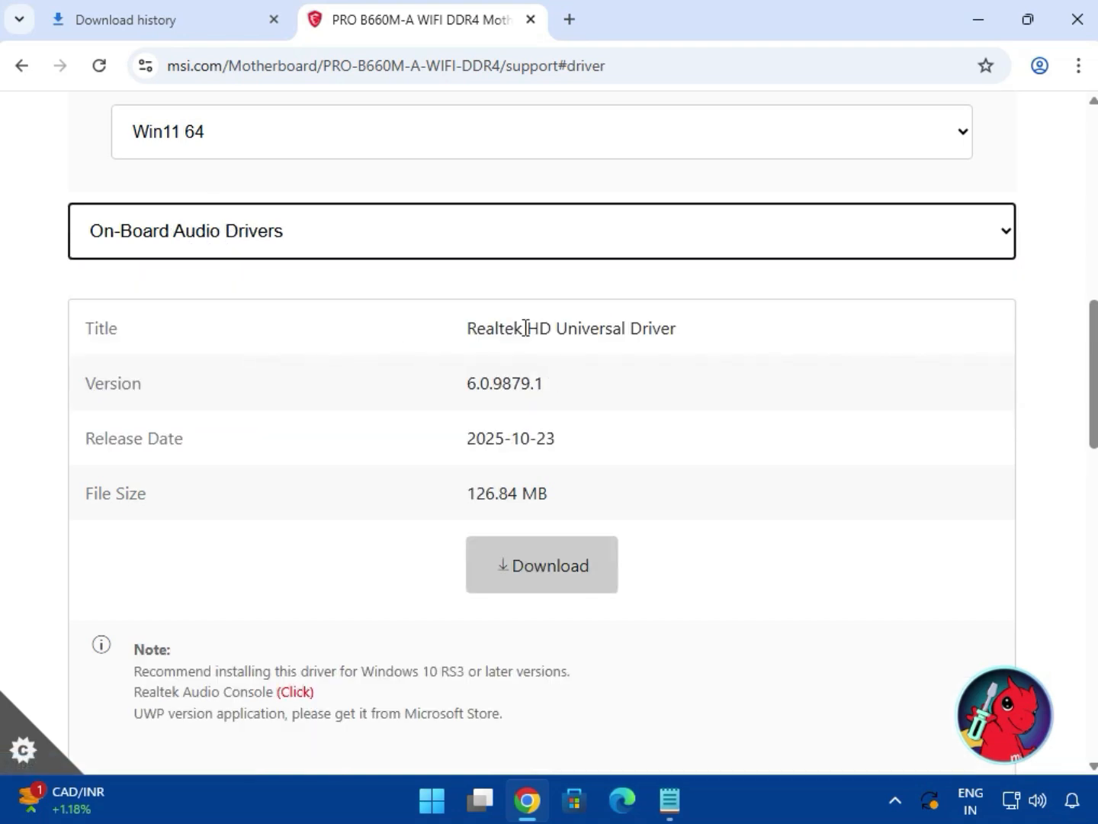
left_click_drag(525, 327, 679, 339)
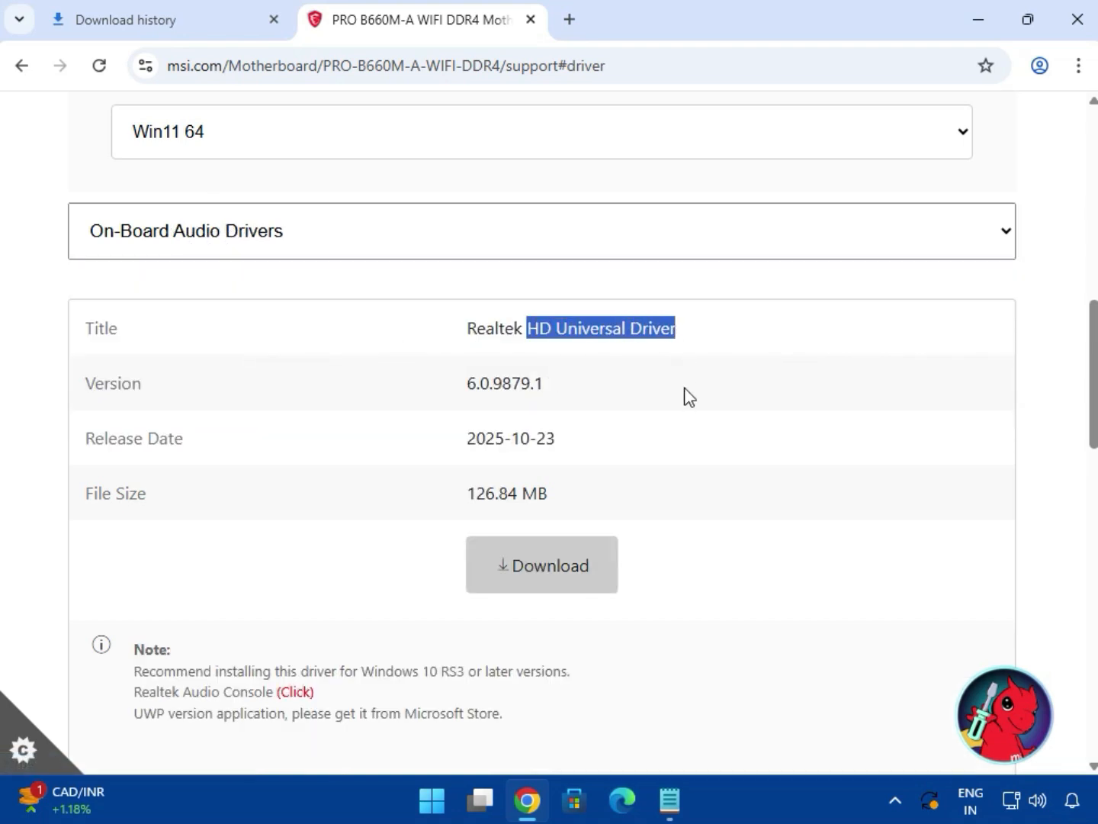
left_click(564, 569)
Switch to LAN Drivers and download the BlueTooth Driver package.
left_click(279, 243)
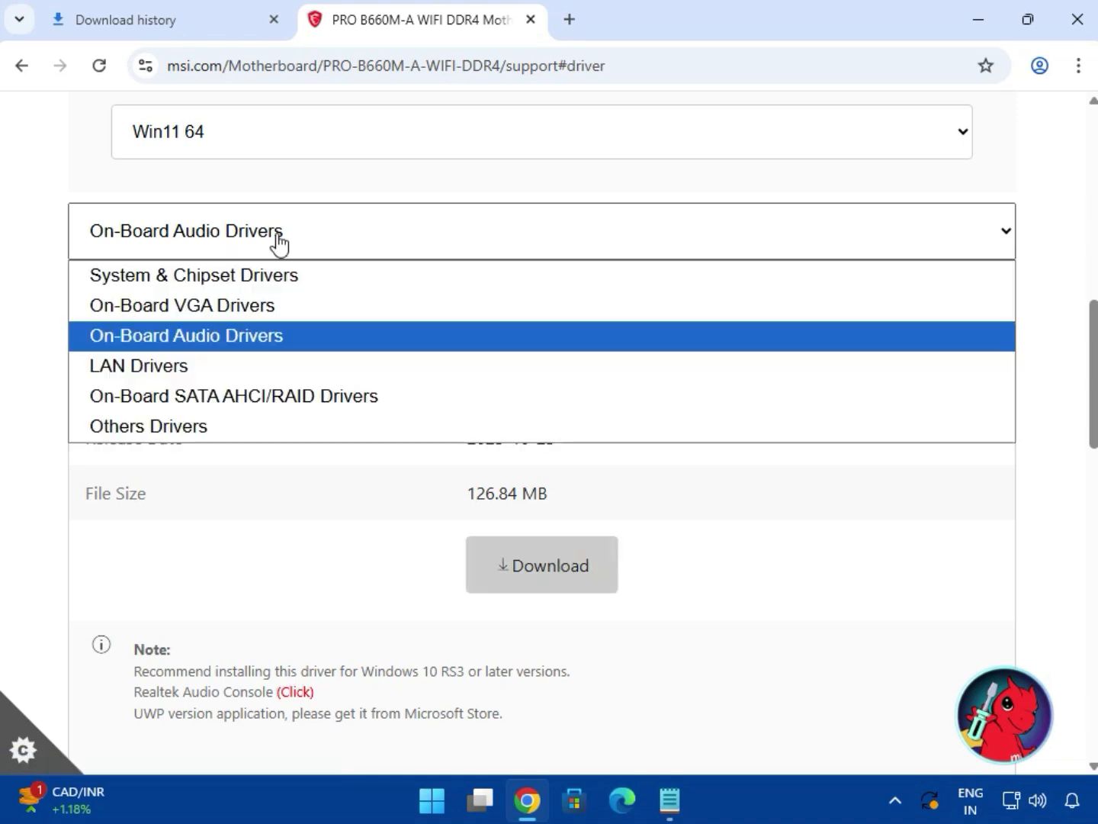
left_click(303, 359)
left_click_drag(528, 328, 694, 332)
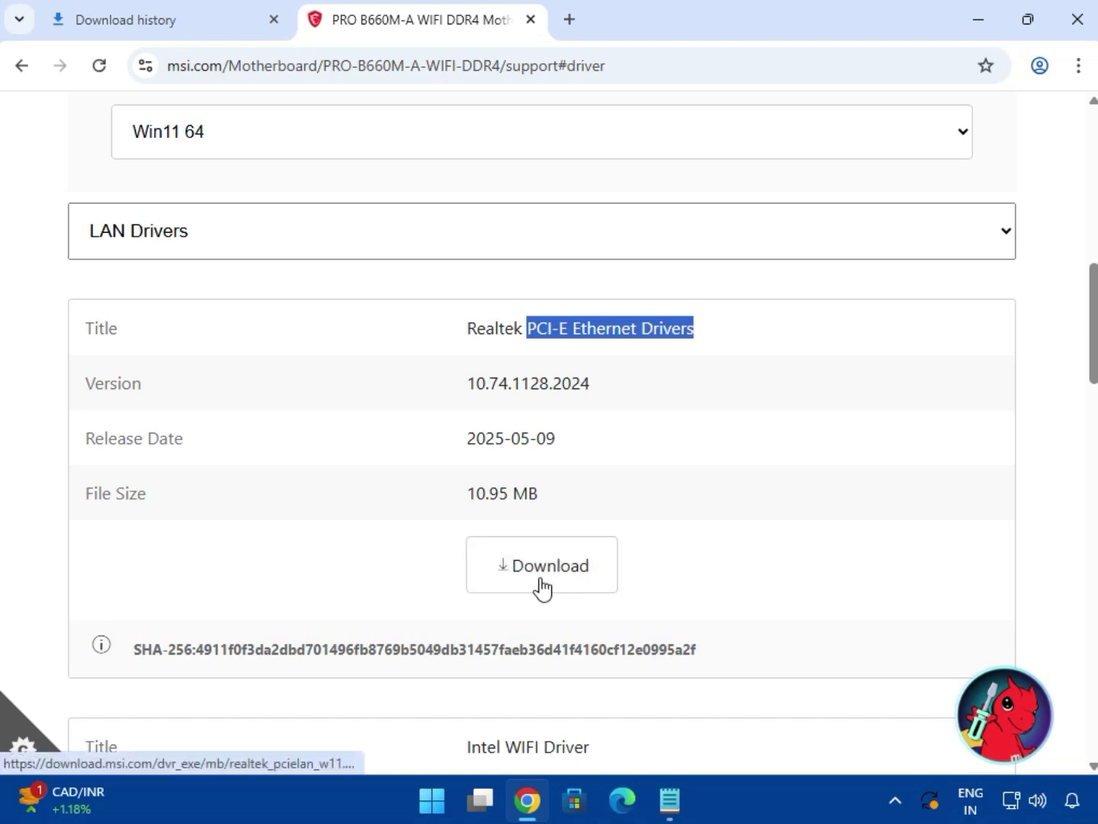
scroll(543, 592, "down", 3)
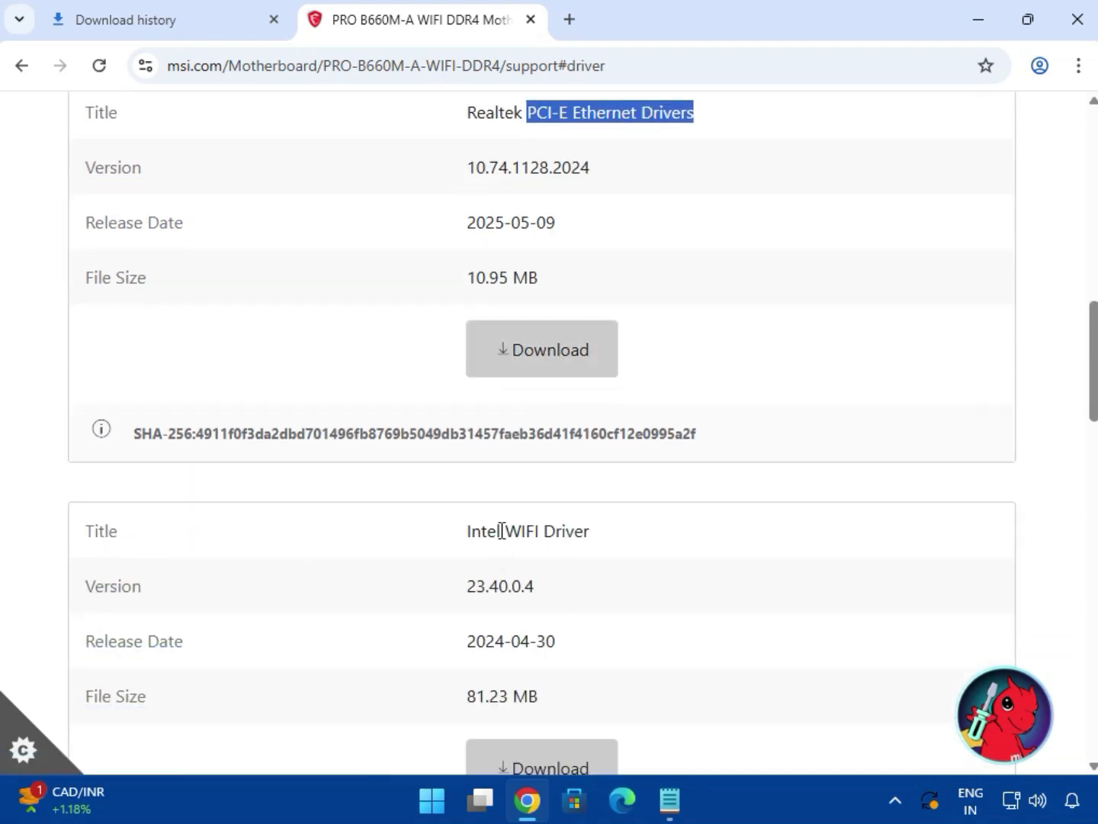
left_click_drag(502, 531, 632, 547)
scroll(656, 588, "down", 2)
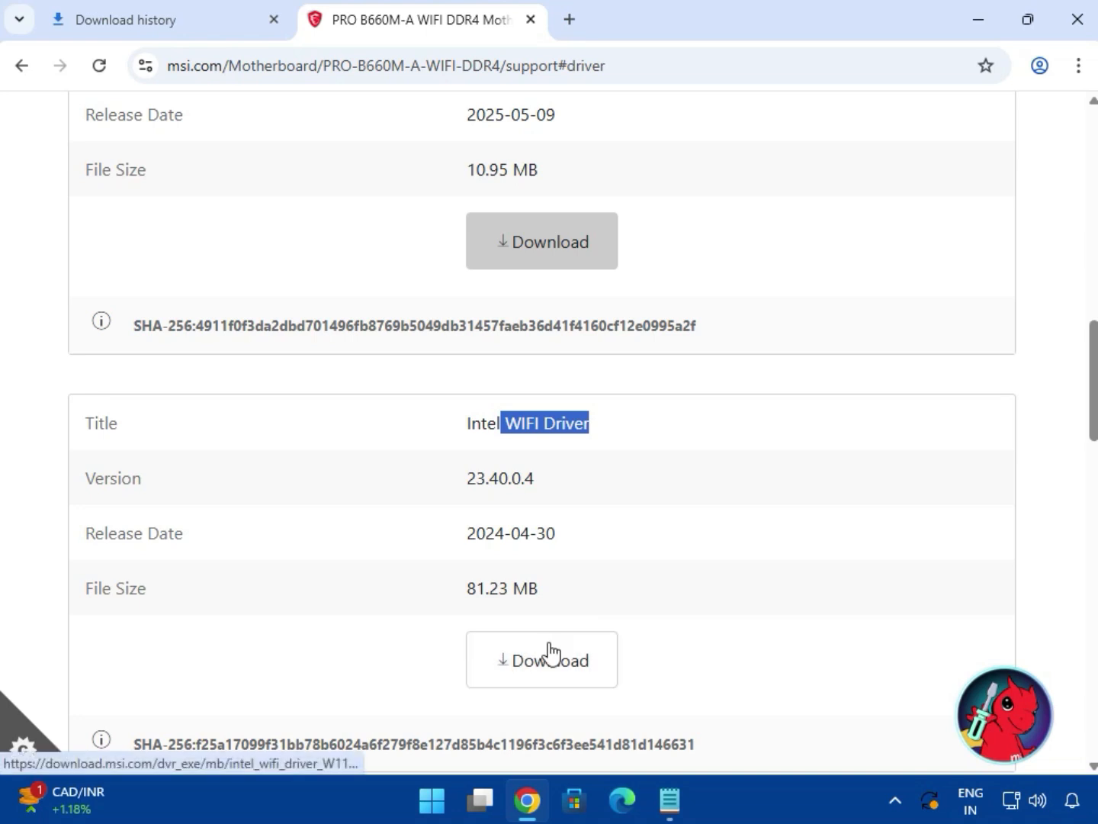
scroll(657, 614, "down", 5)
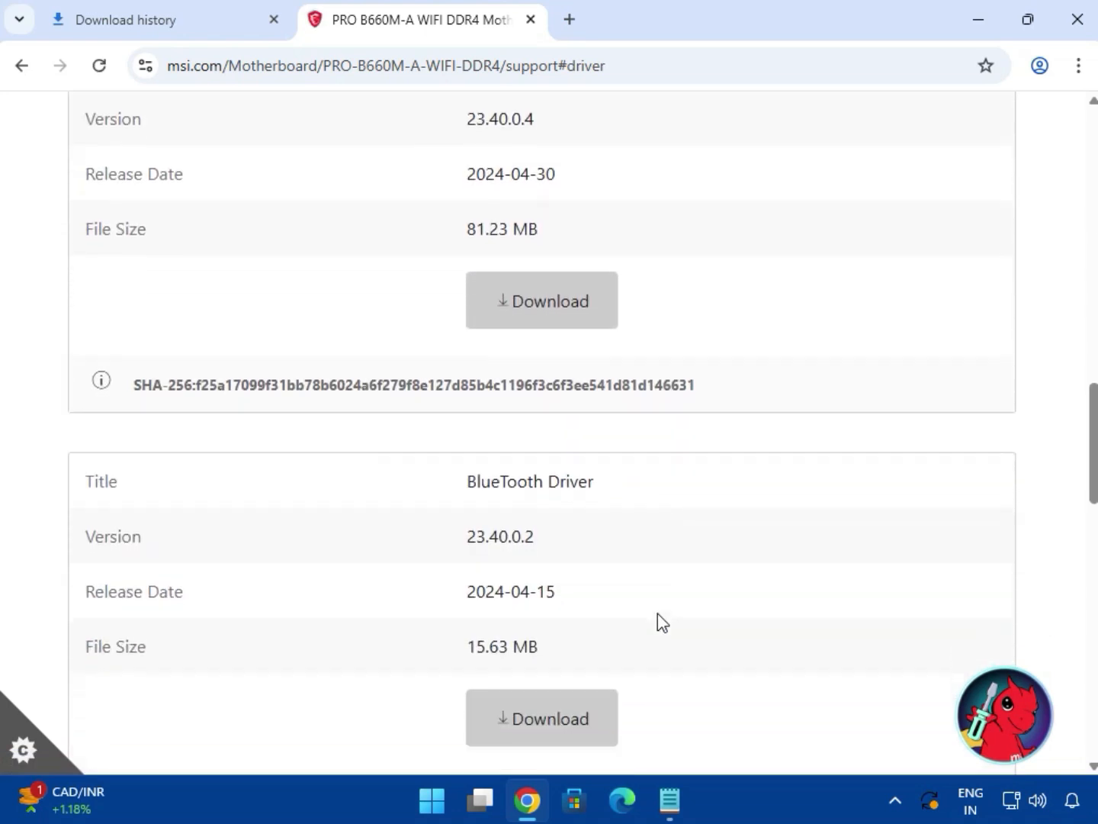
scroll(657, 614, "down", 1)
left_click_drag(466, 404, 633, 410)
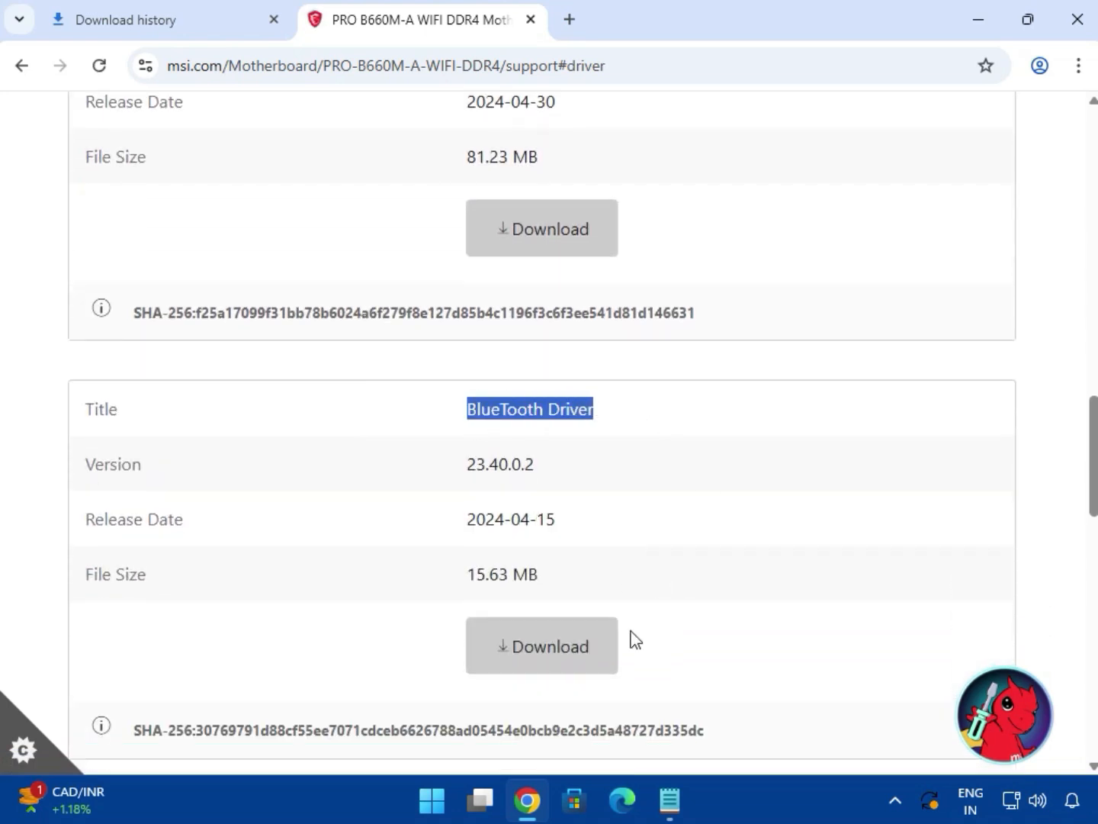
left_click(567, 673)
scroll(632, 505, "up", 18)
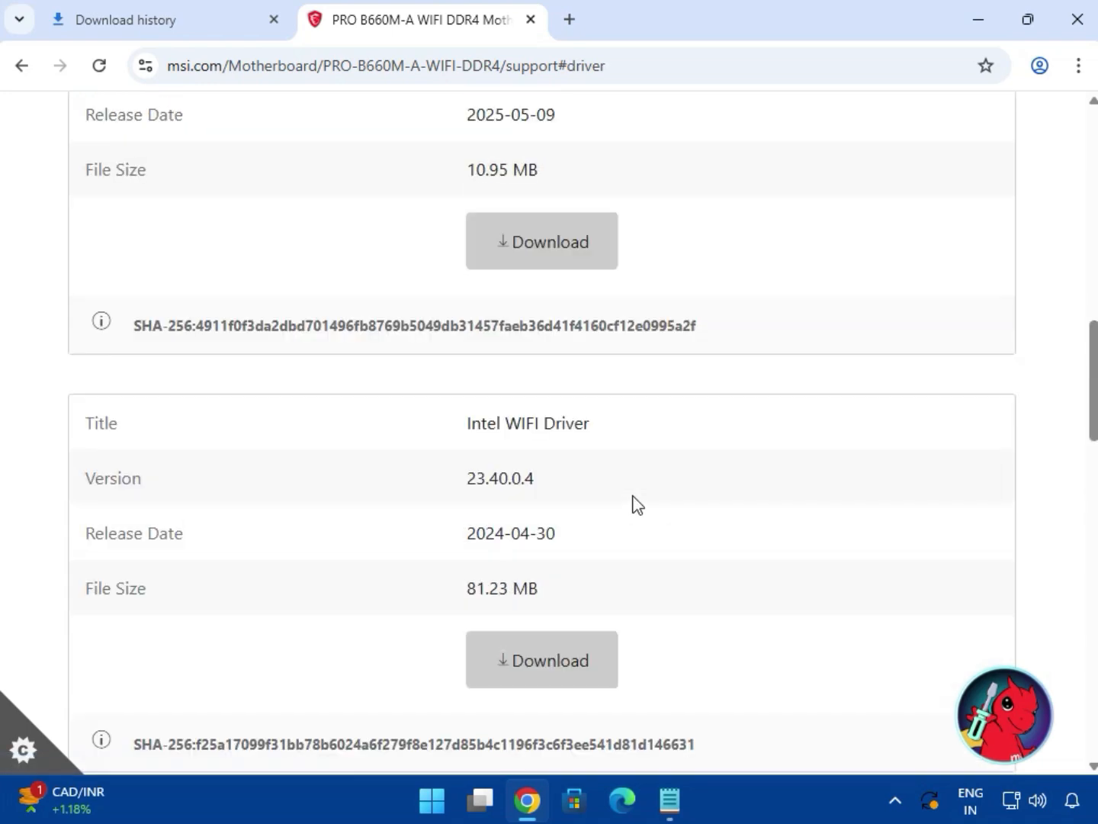
scroll(429, 504, "down", 5)
Open Chrome's full download history and show bt_drivers (3).zip in the Downloads folder.
left_click(198, 571)
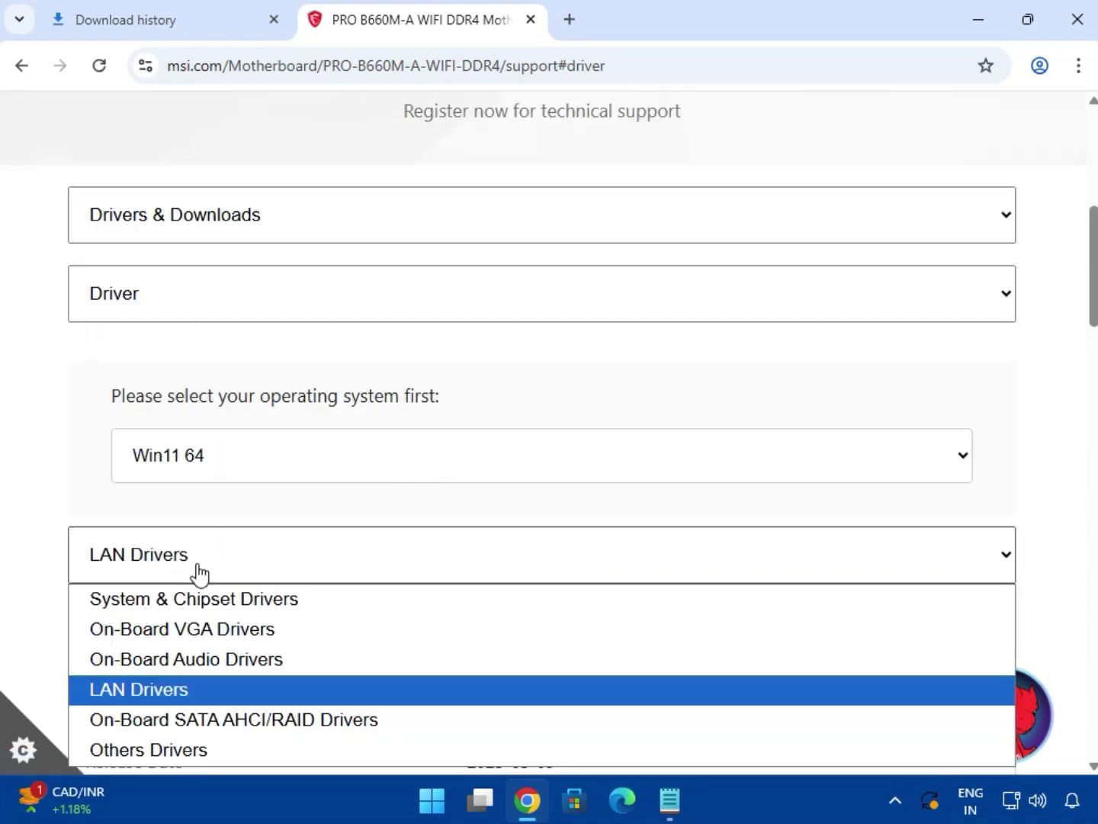
scroll(361, 576, "down", 2)
left_click(209, 444)
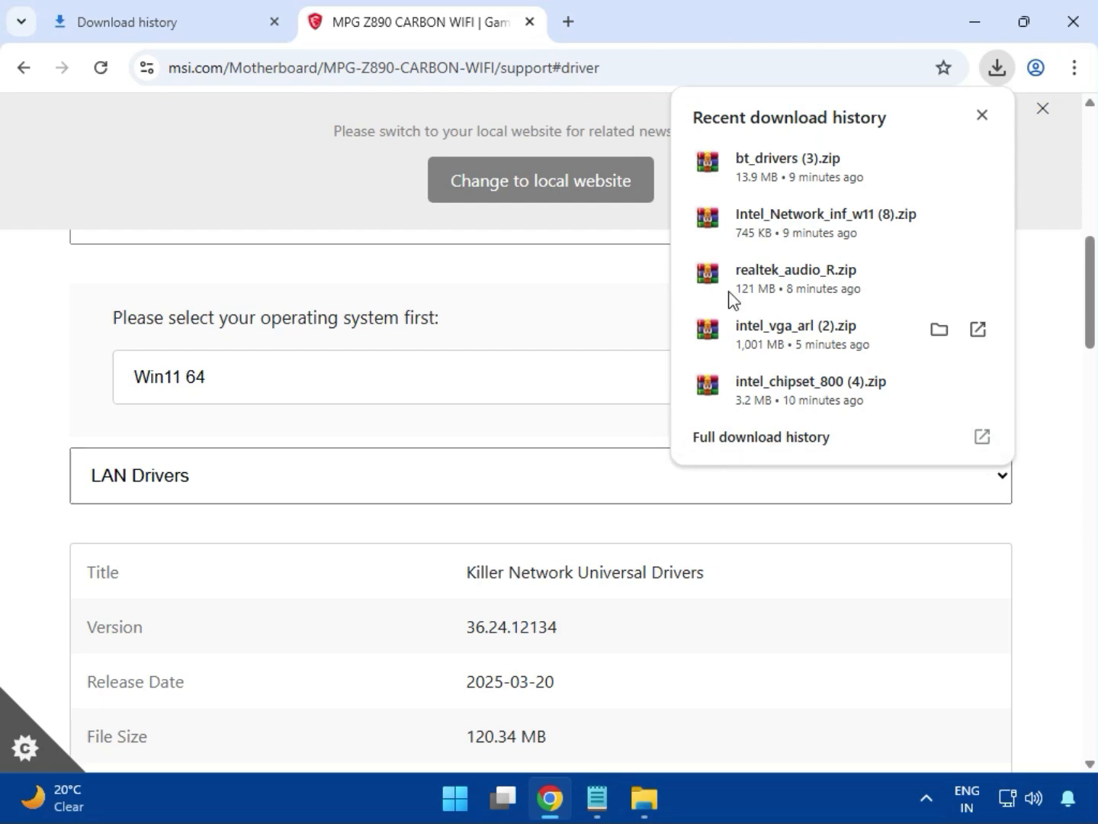
left_click(730, 443)
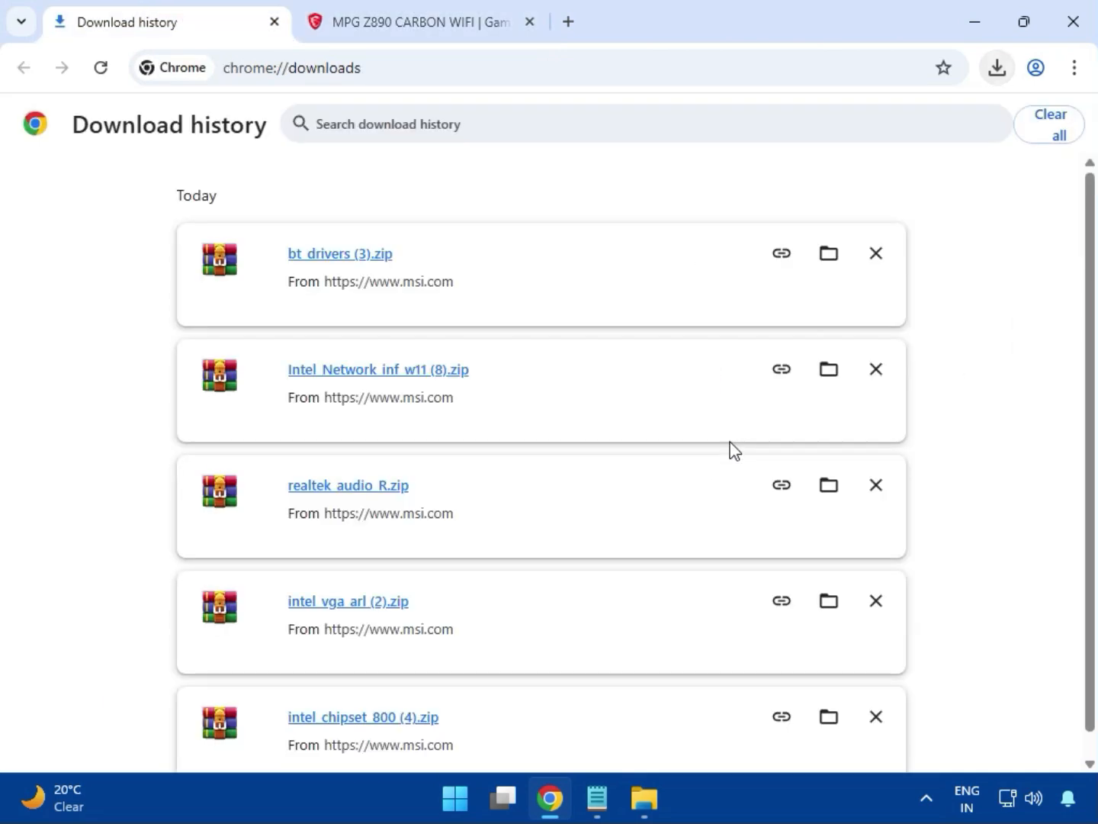
left_click(828, 257)
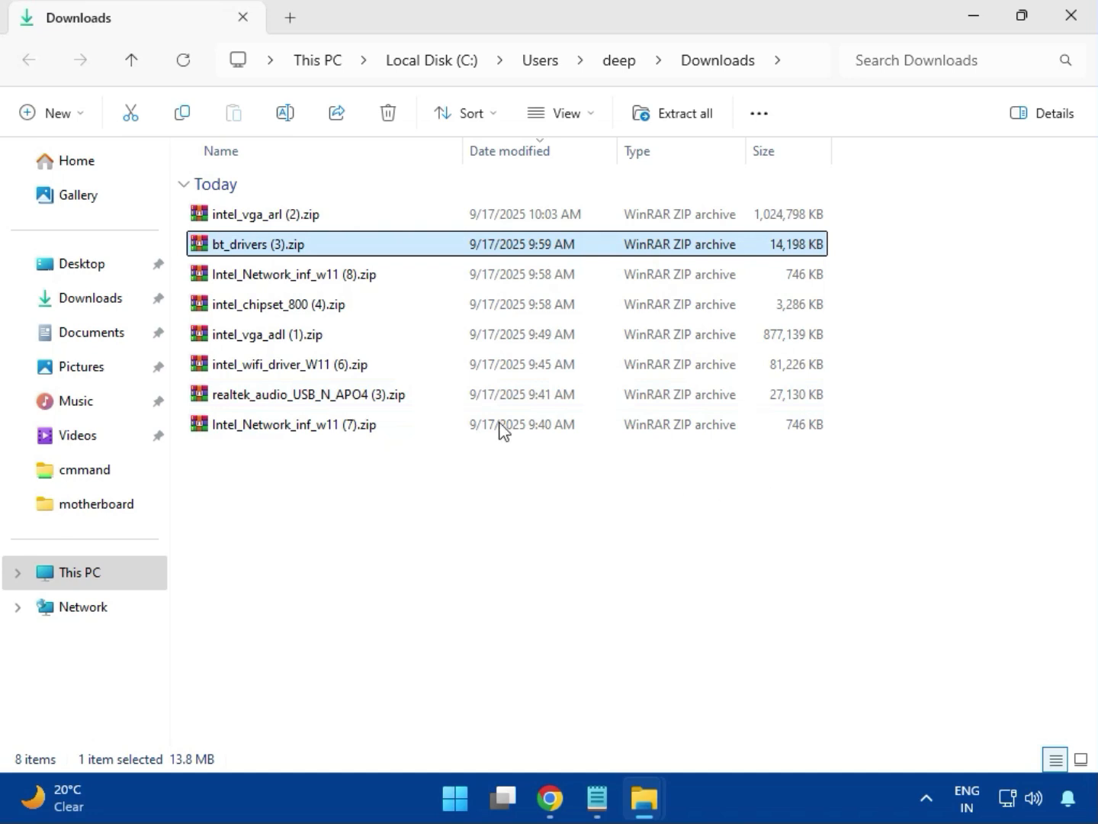
Open intel_vga_arl (2).zip in WinRAR and run Installer.exe from Intel VGA Driver_32.0.101.6629.
key("Up")
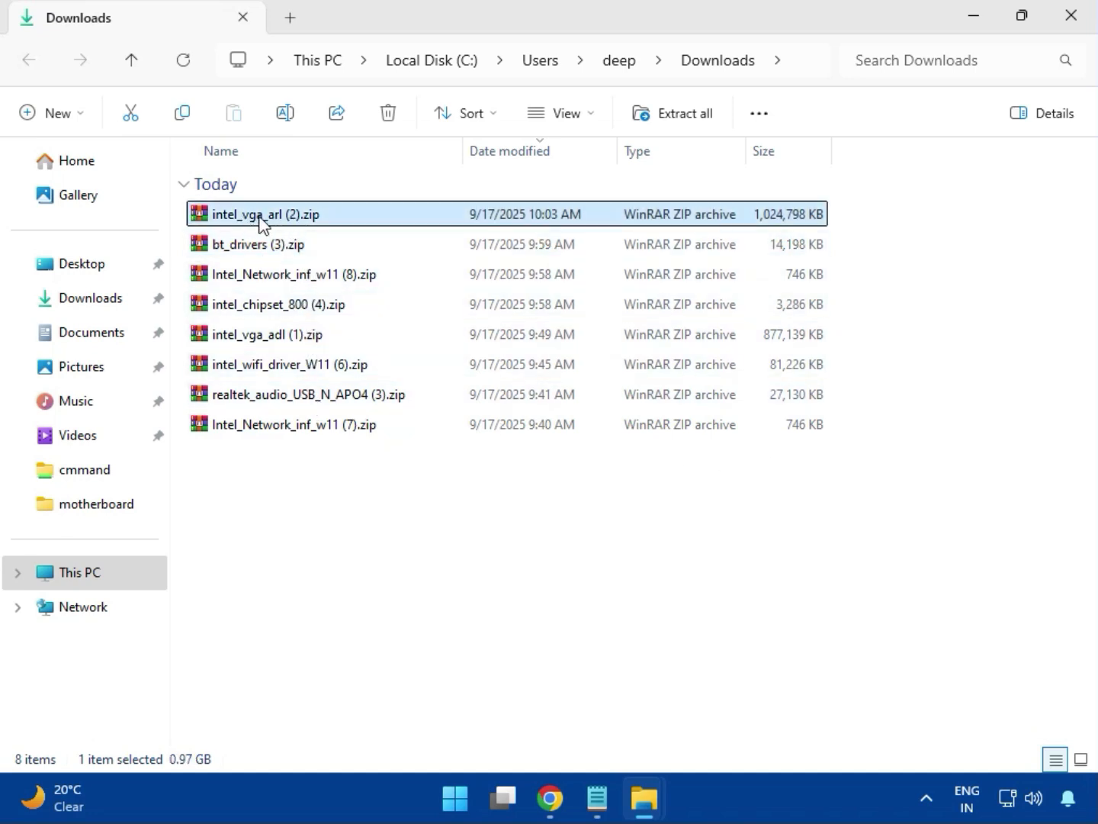
double_click(299, 221)
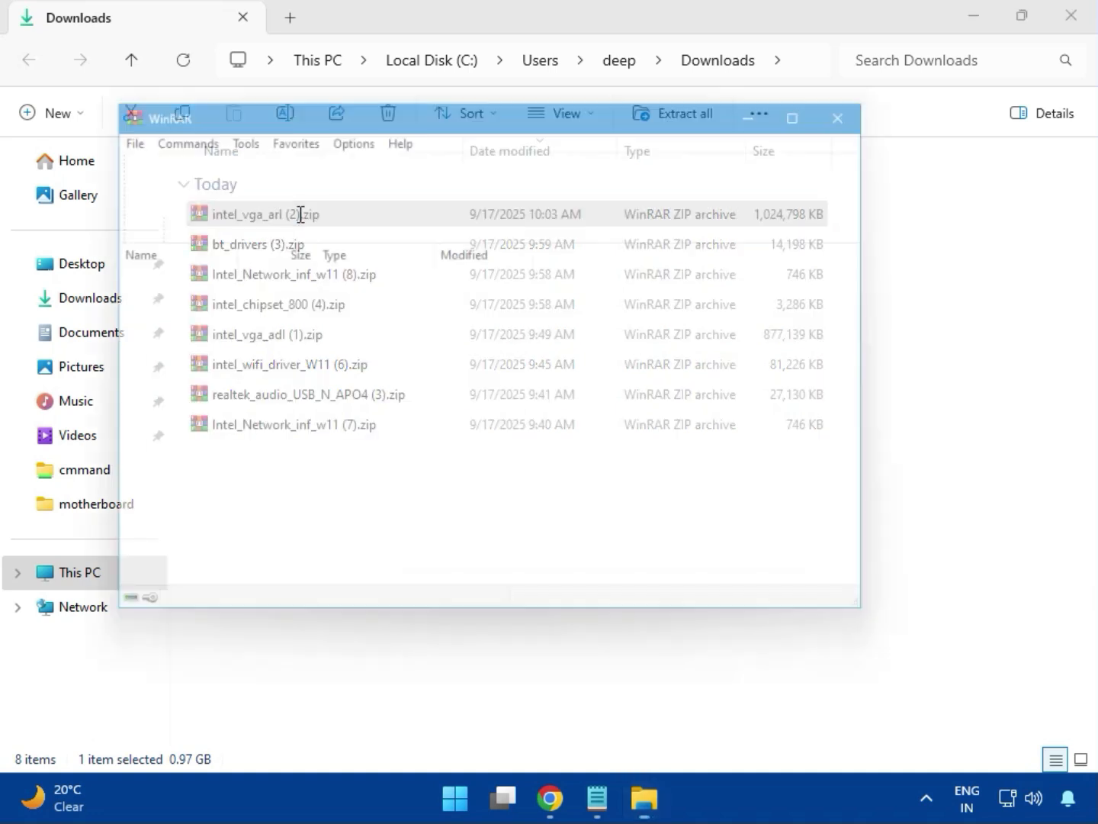
left_click(192, 292)
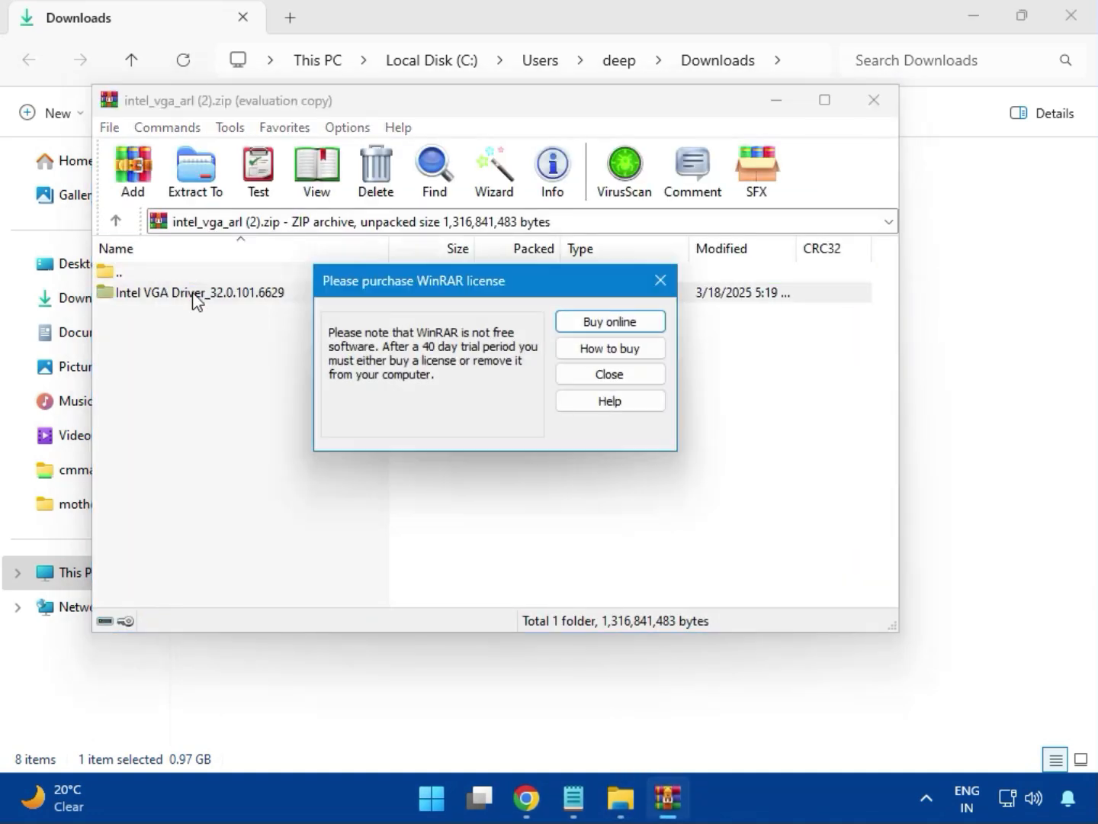
key("Escape")
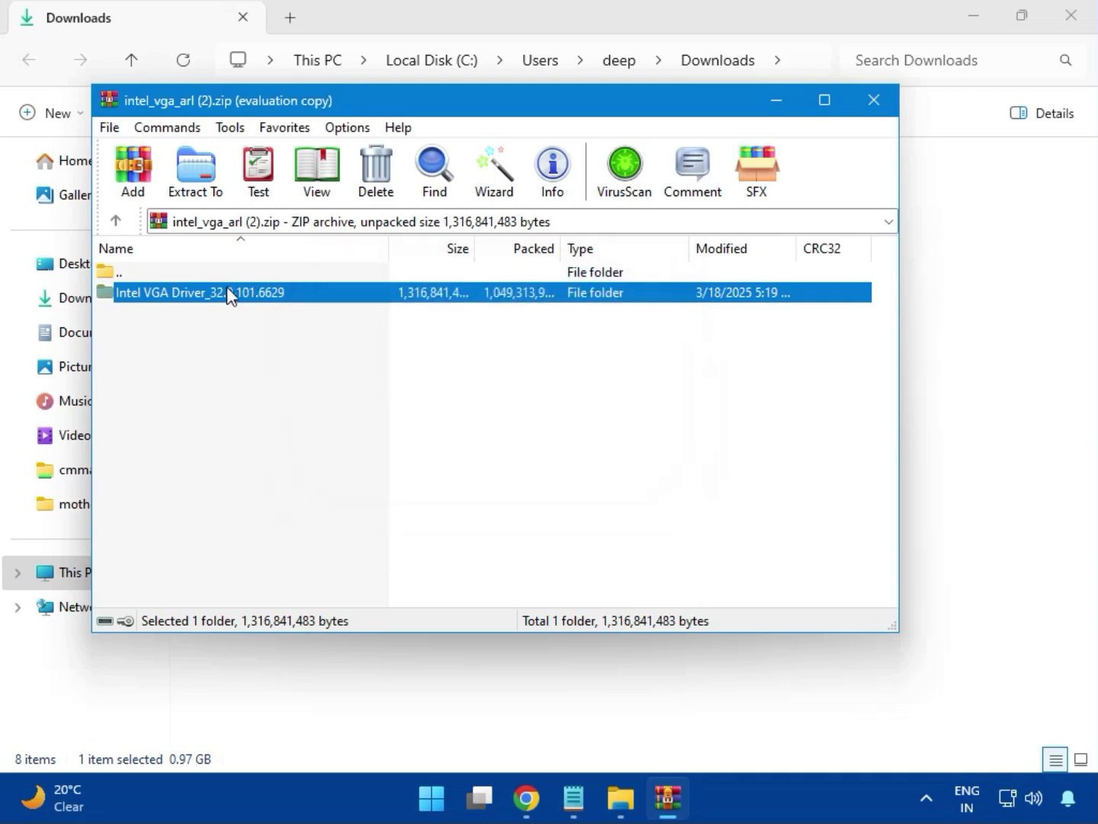
double_click(229, 292)
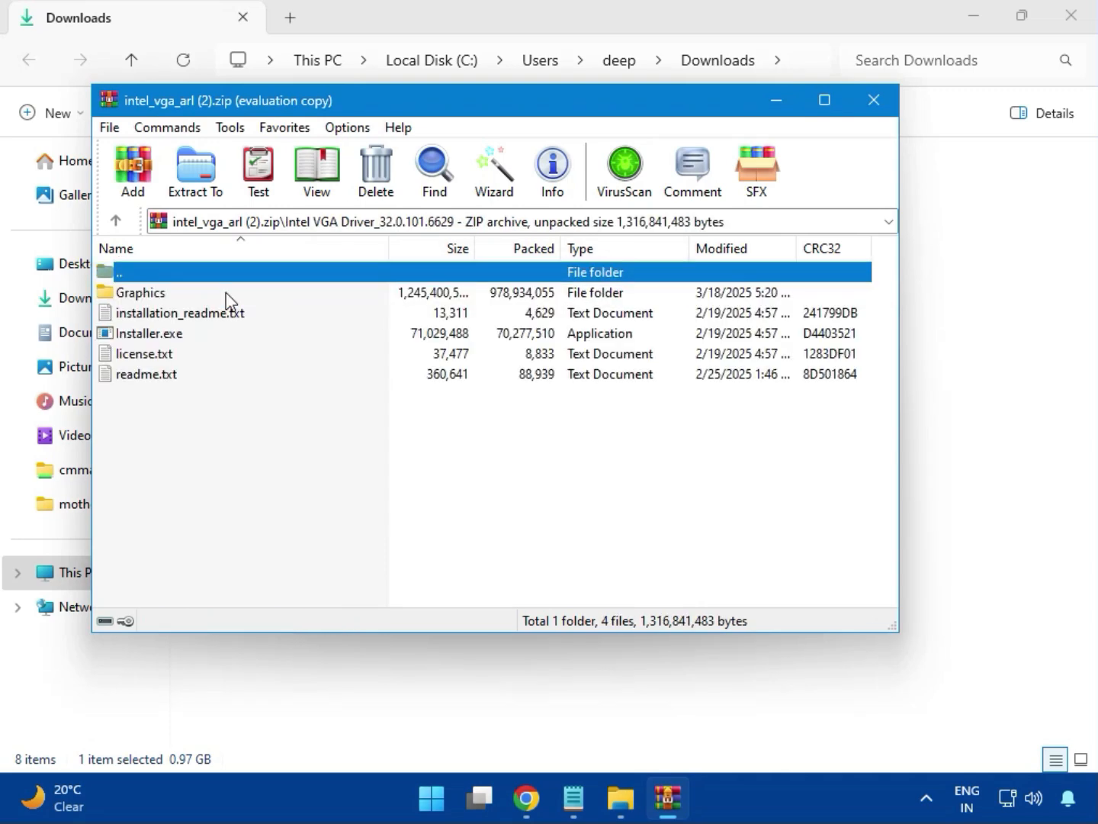
double_click(177, 339)
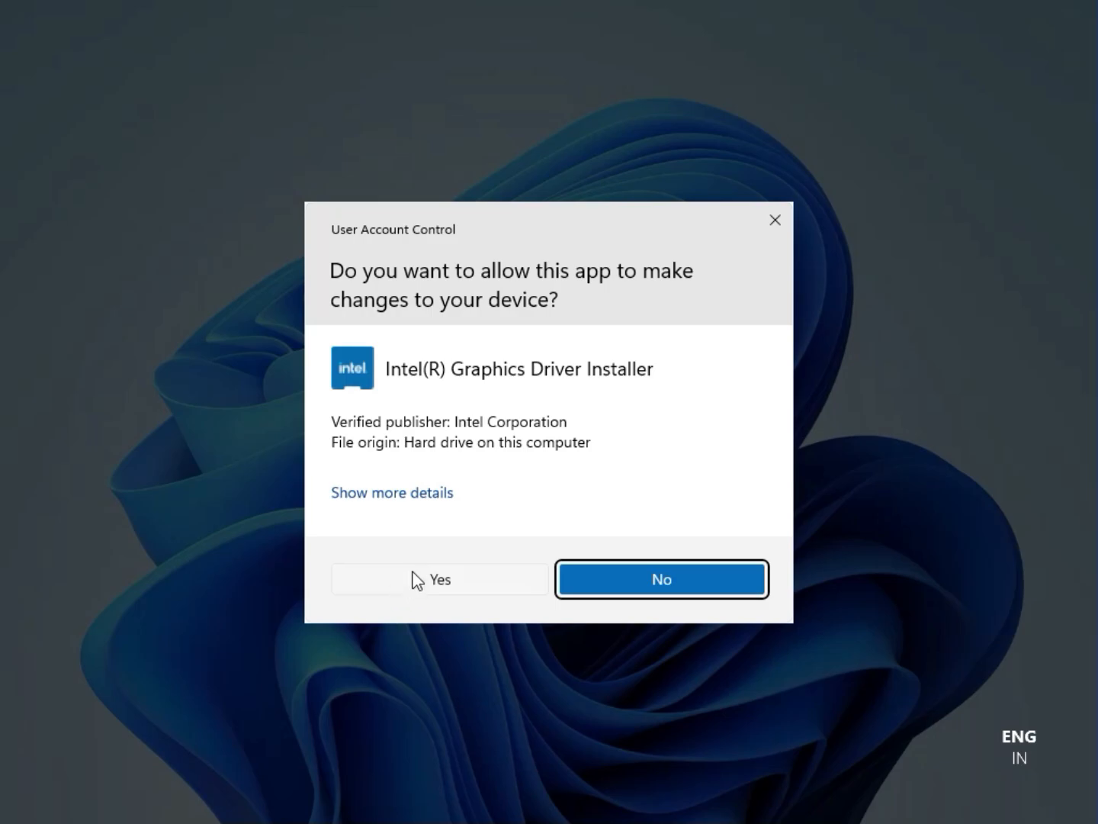
Allow the Intel graphics installer, begin installation, and dismiss its no-compatible-driver error.
left_click(431, 580)
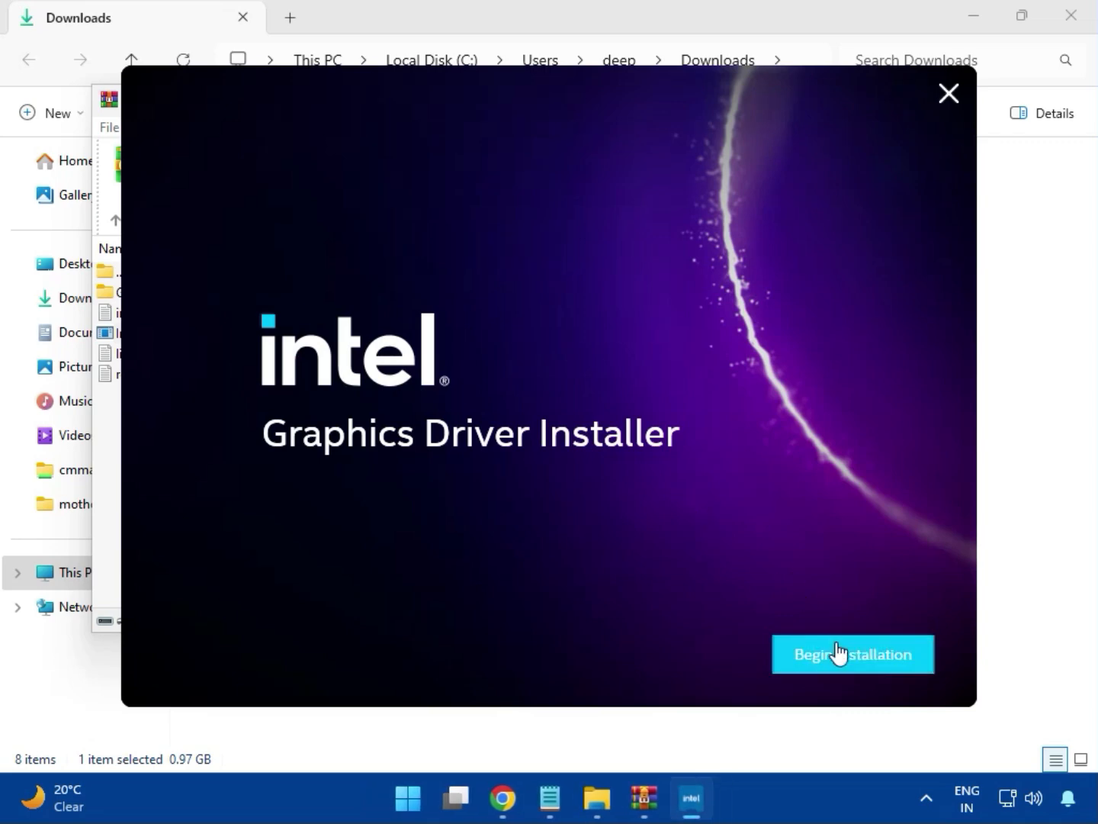
left_click(837, 653)
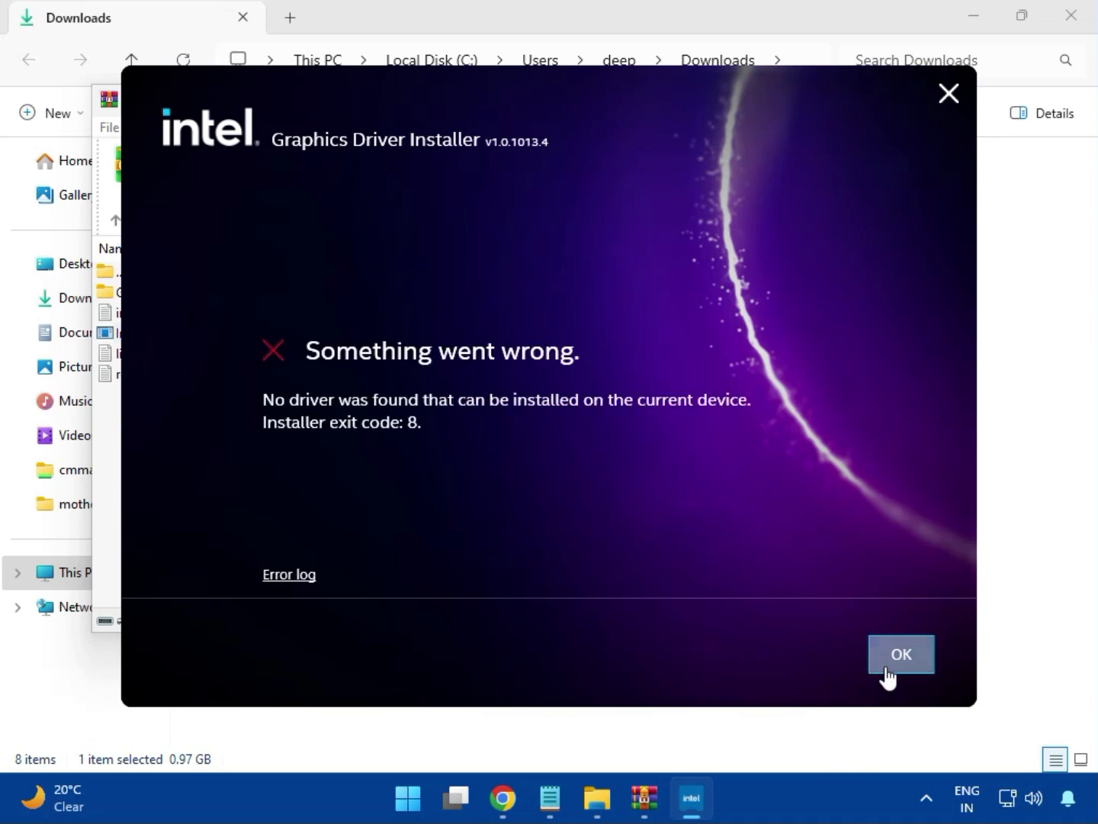
left_click(888, 668)
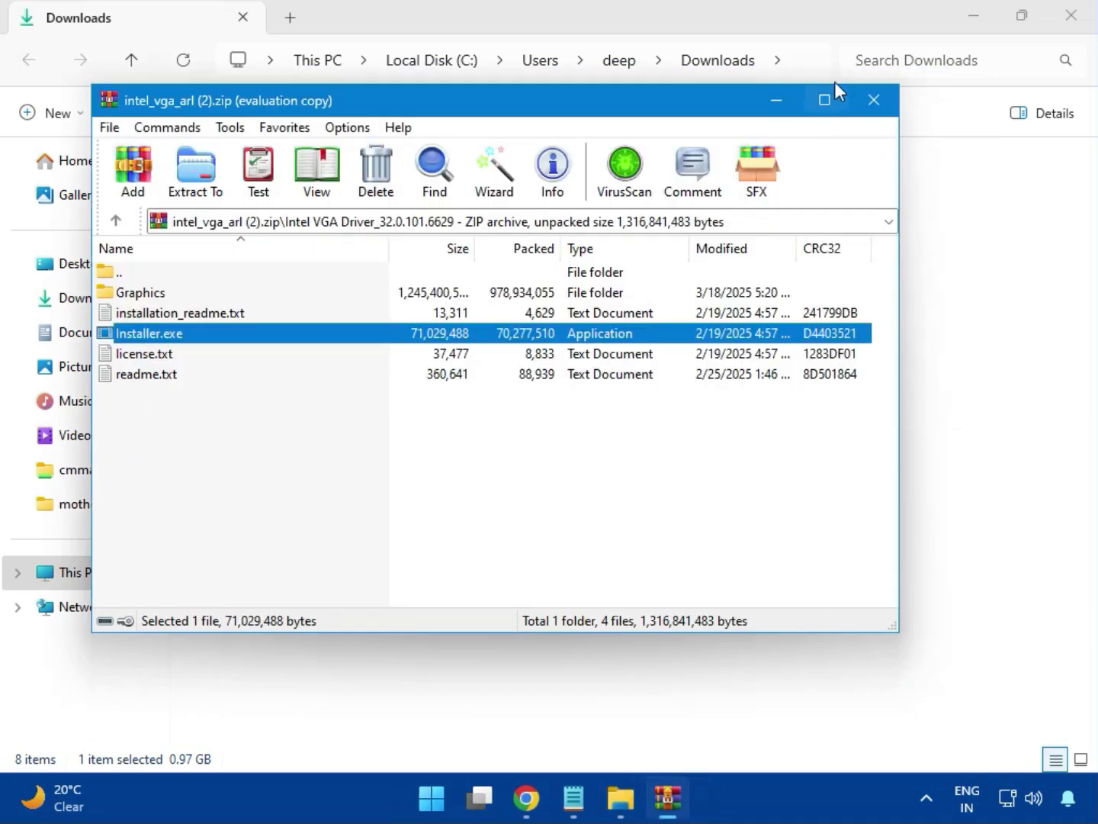
Close the graphics archive and run Intel Bluetooth.msi from bt_drivers (3).zip's Intel BlueTooth Driver_23.70.0.2 folder.
left_click(874, 101)
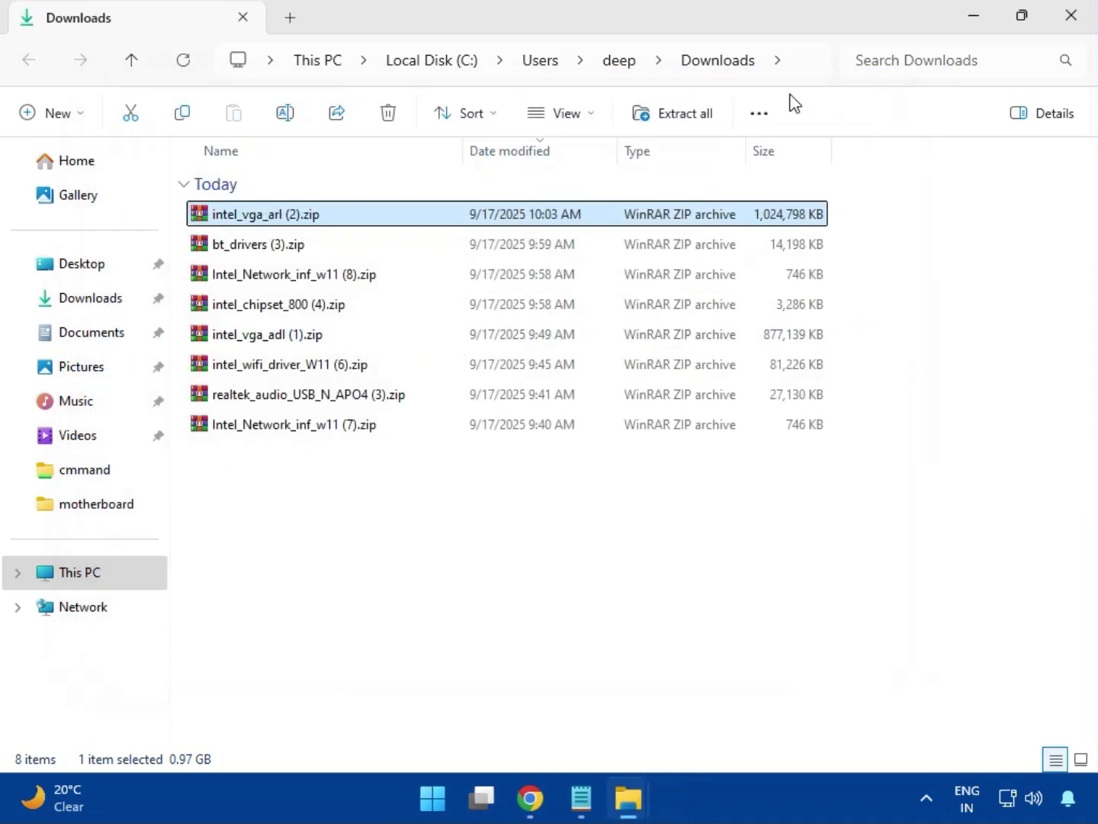
left_click(234, 249)
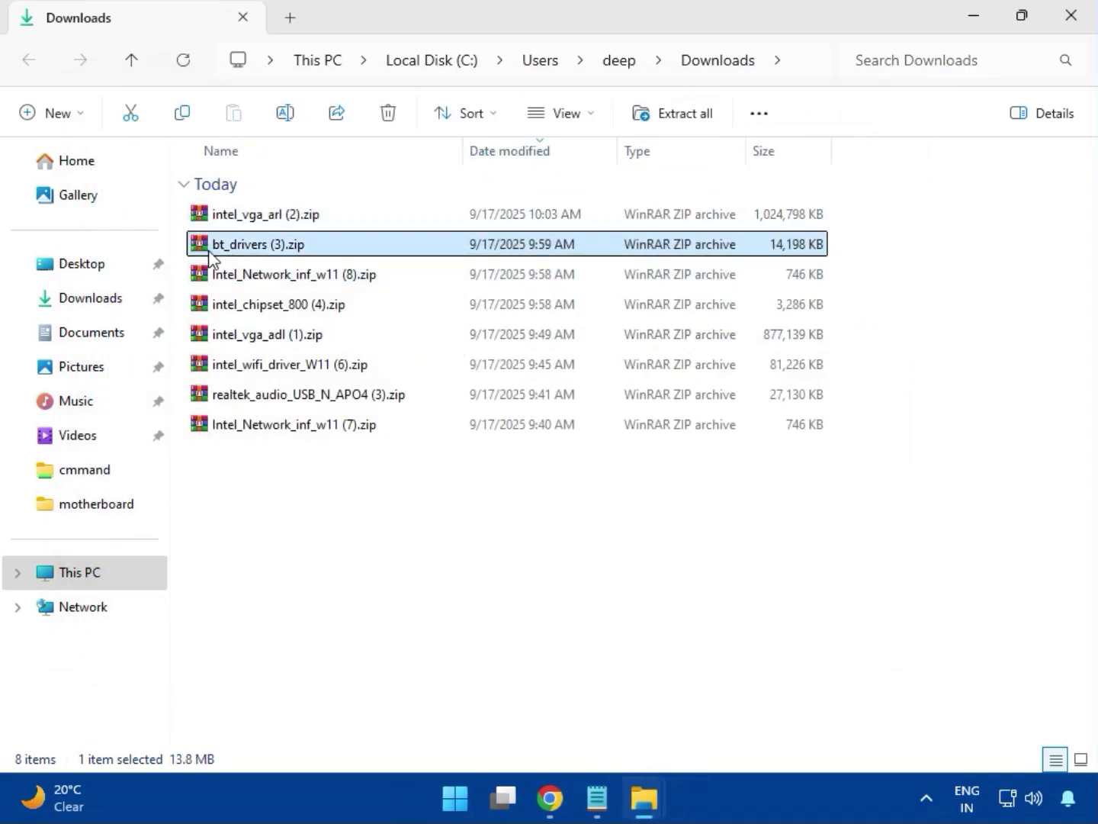
double_click(267, 252)
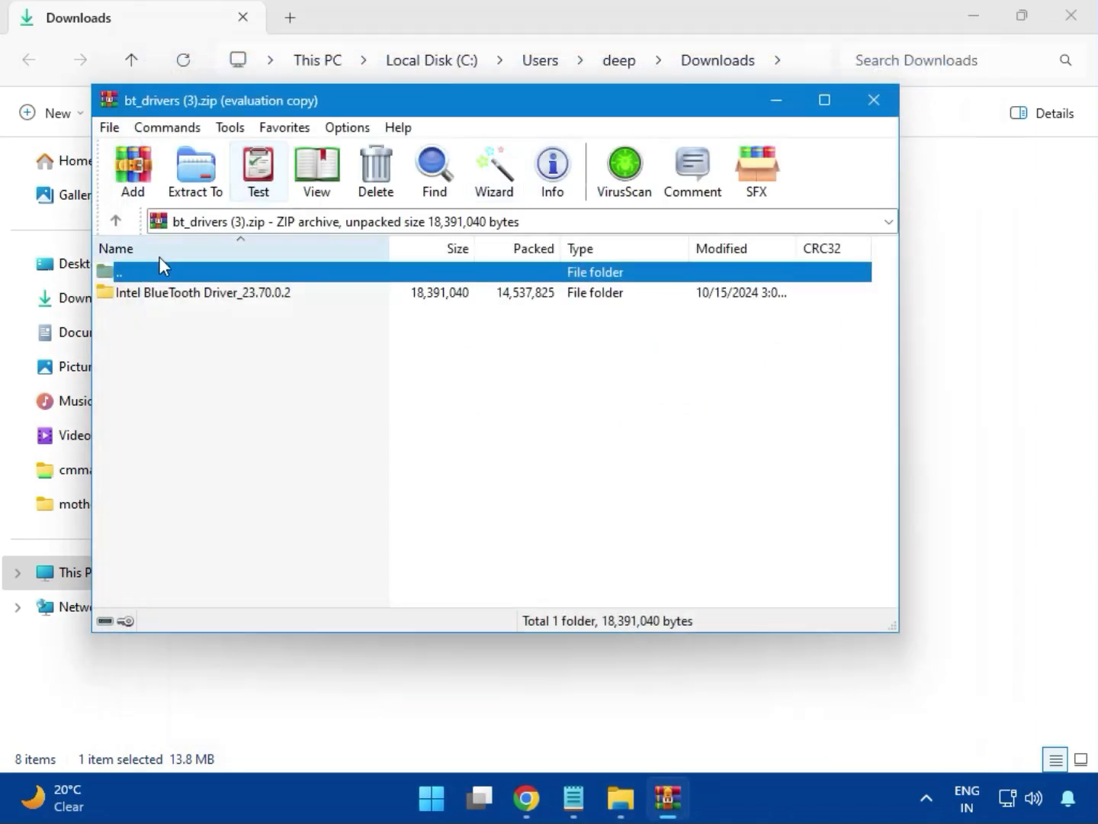
left_click(171, 297)
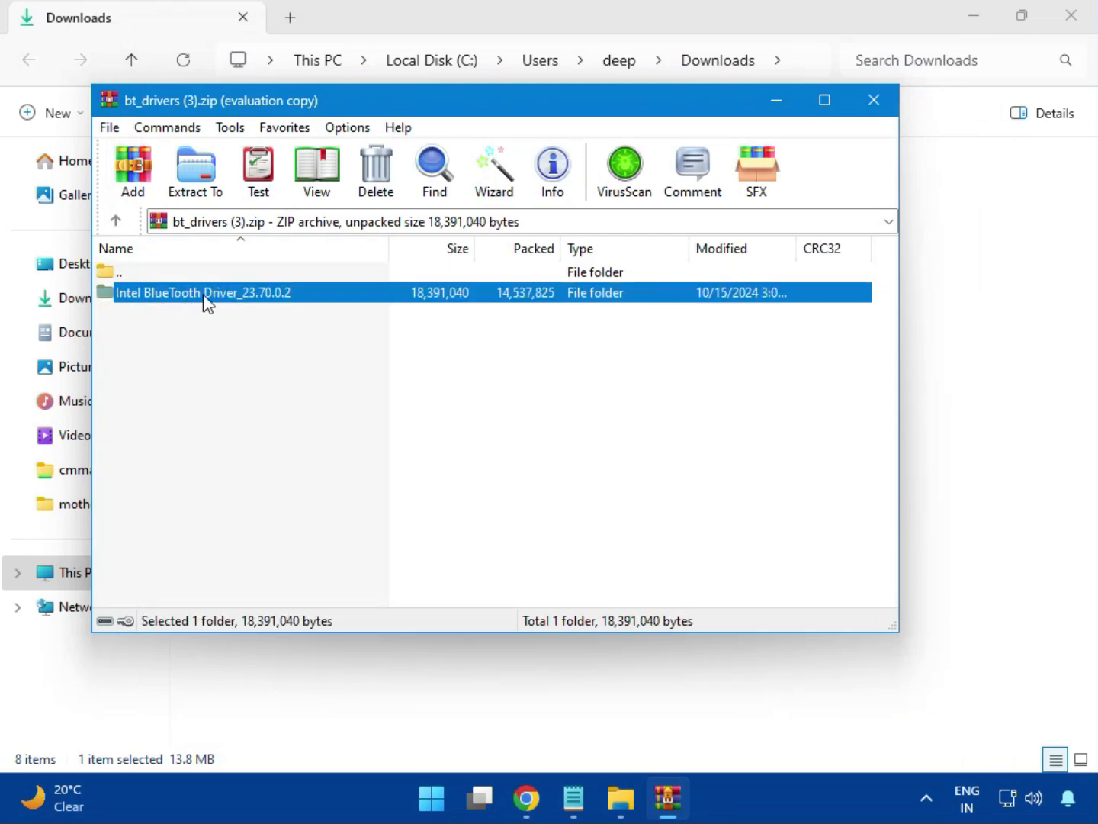
double_click(203, 296)
double_click(184, 297)
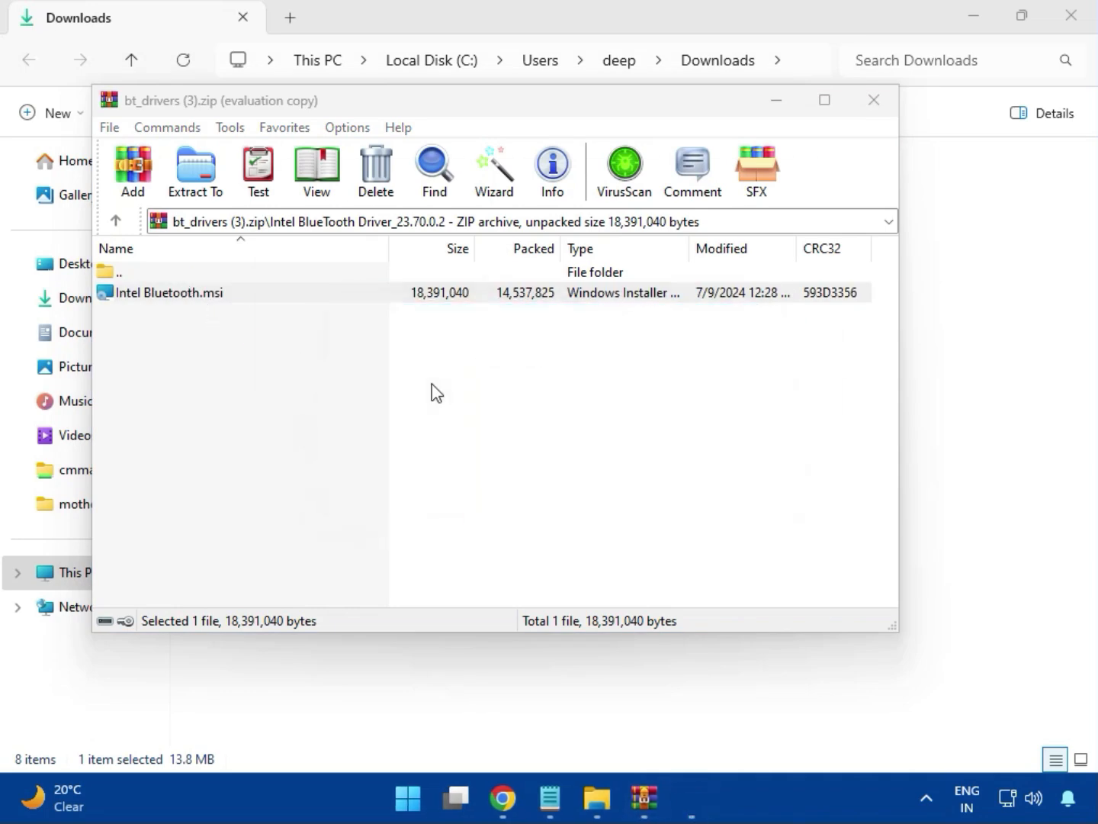
Accept the licence, install Intel Wireless Bluetooth with Typical setup, then finish and close WinRAR.
left_click(662, 564)
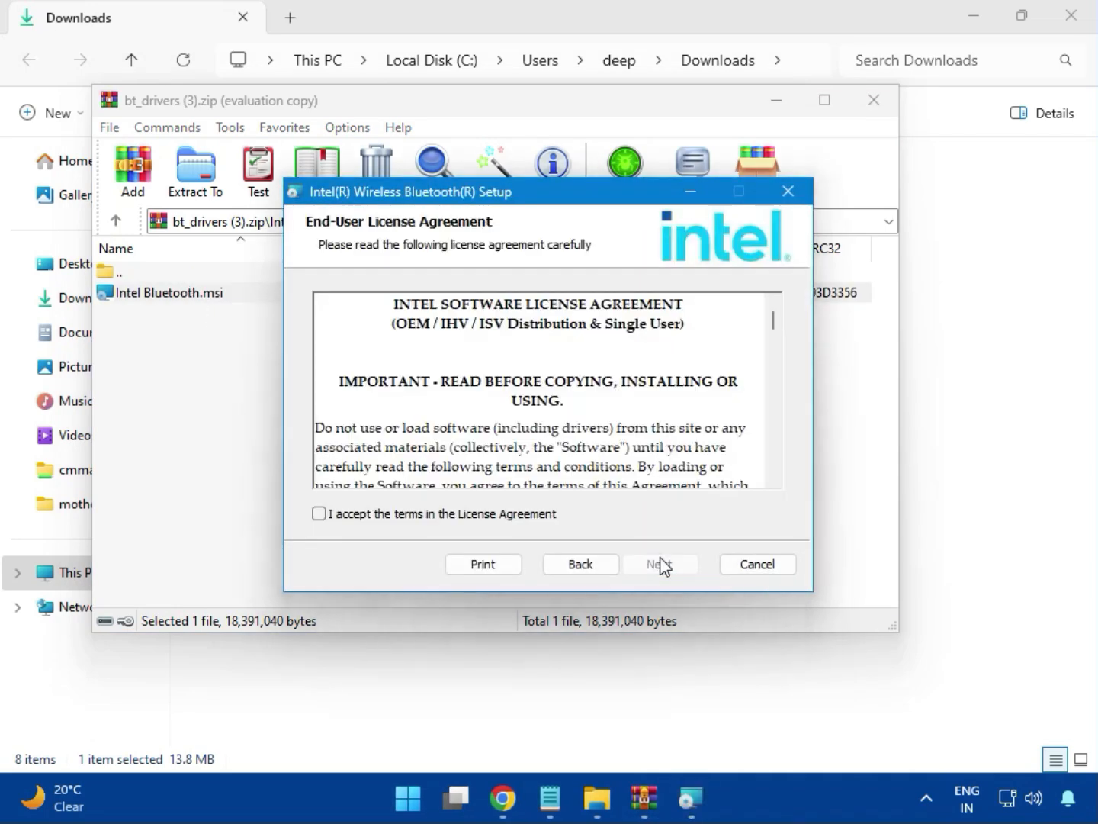
left_click(393, 518)
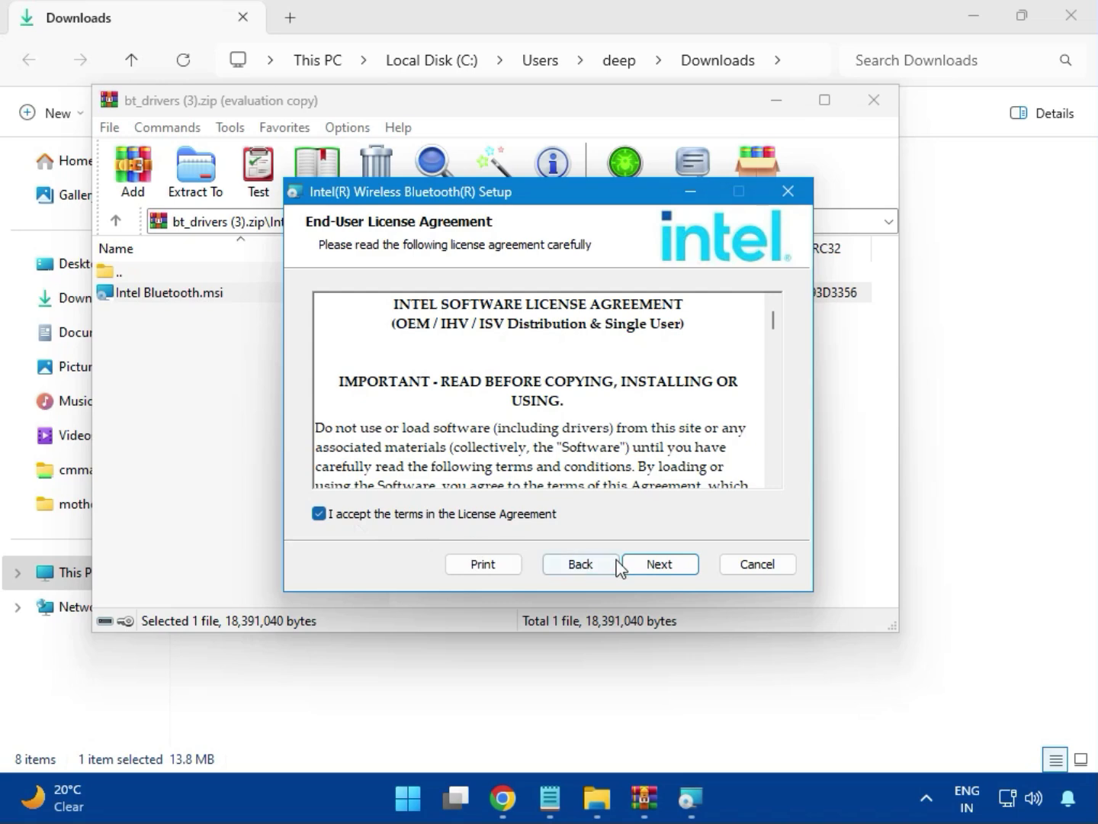
left_click(653, 565)
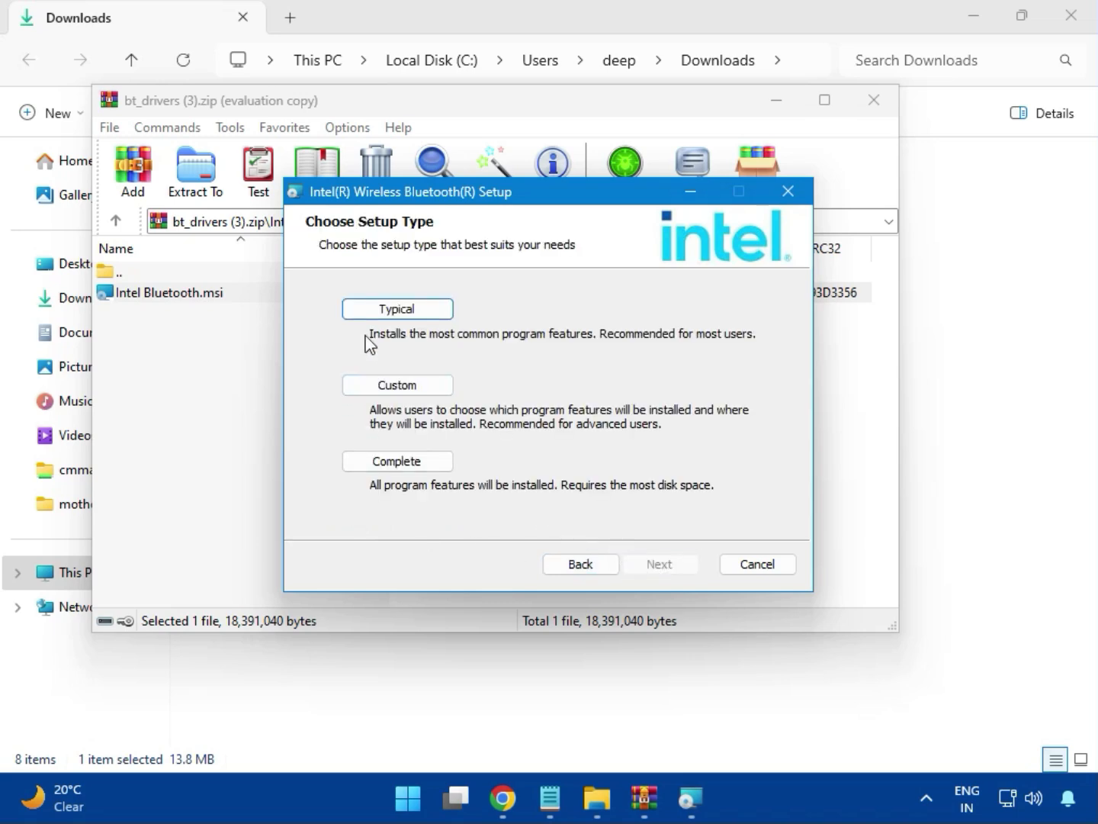
left_click(380, 314)
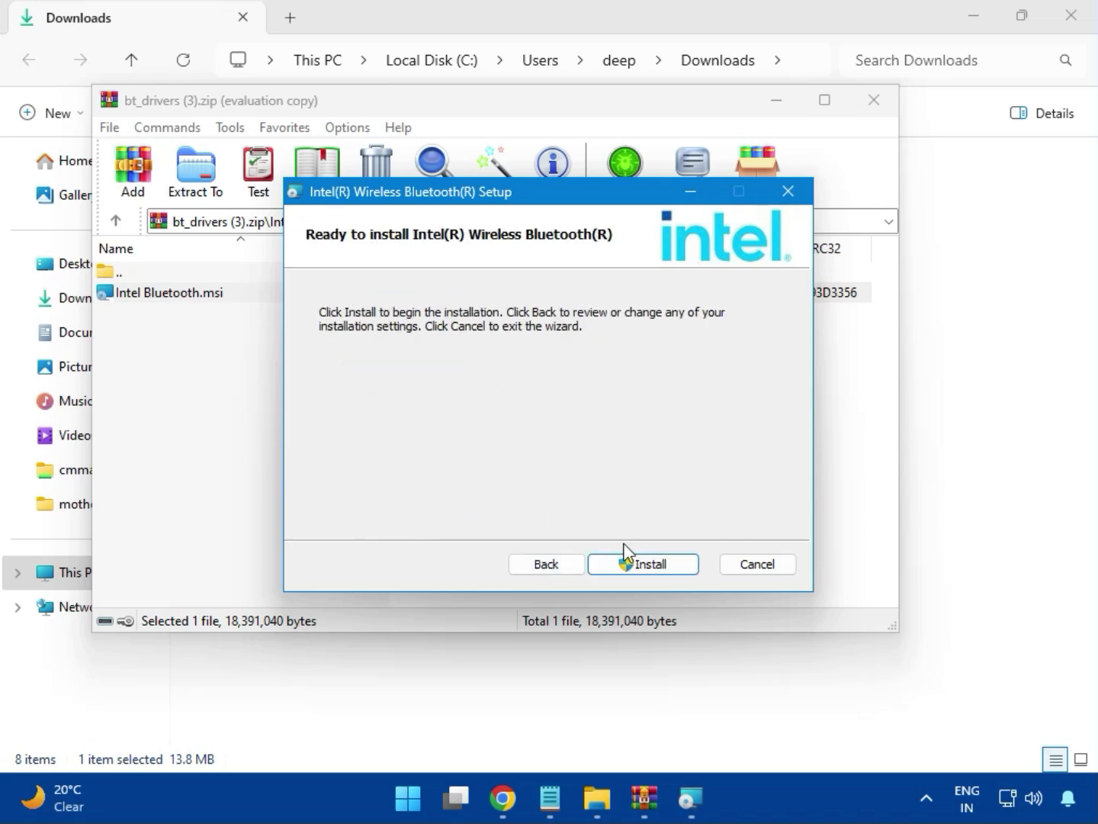
left_click(630, 561)
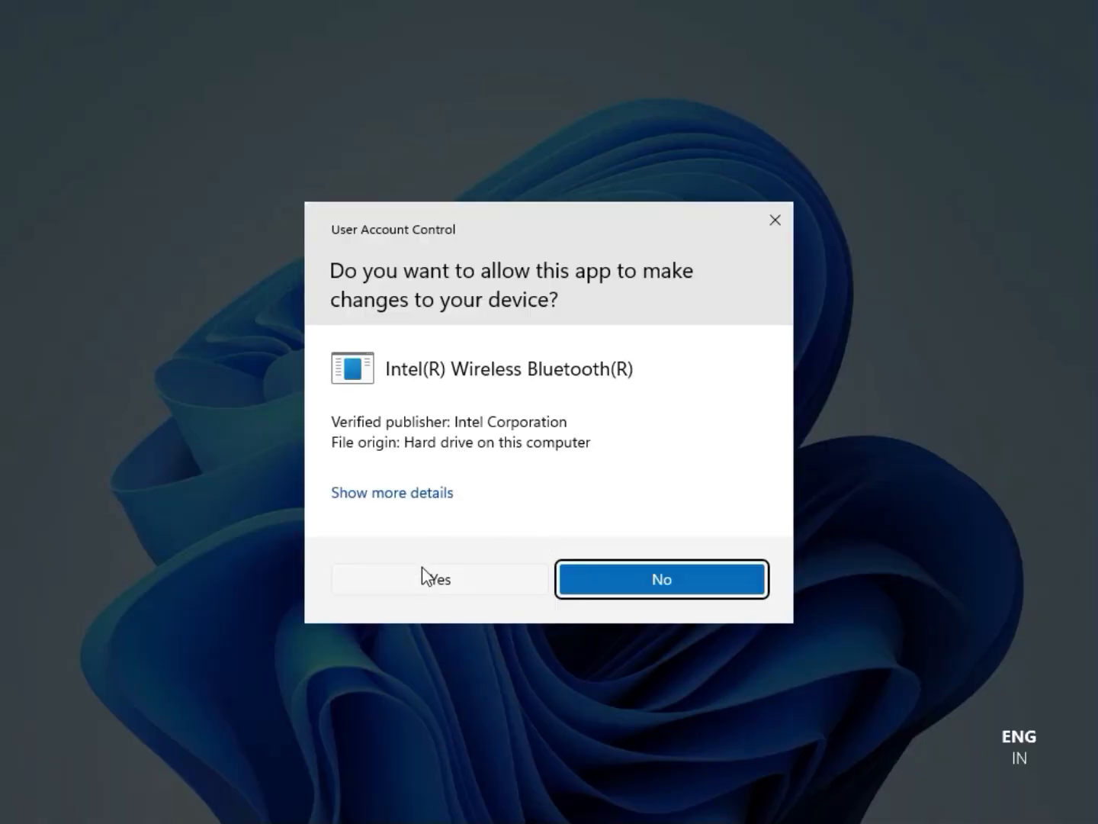
left_click(424, 577)
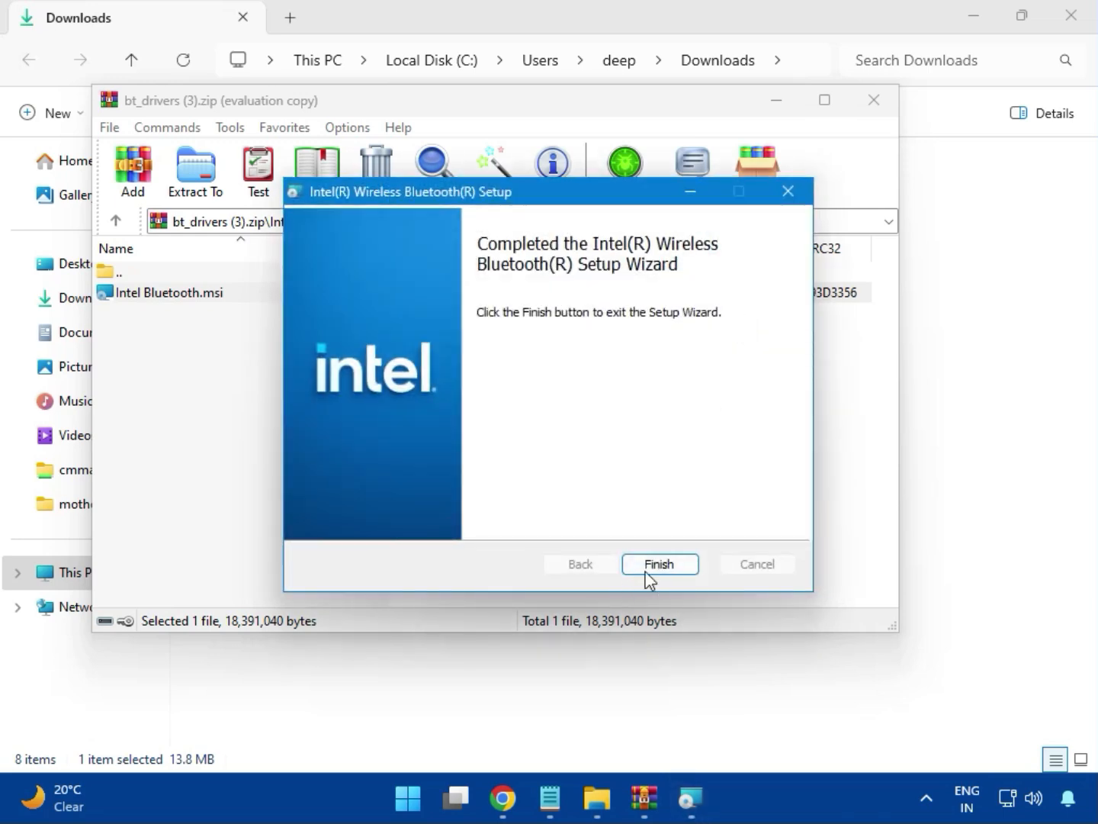
left_click(646, 568)
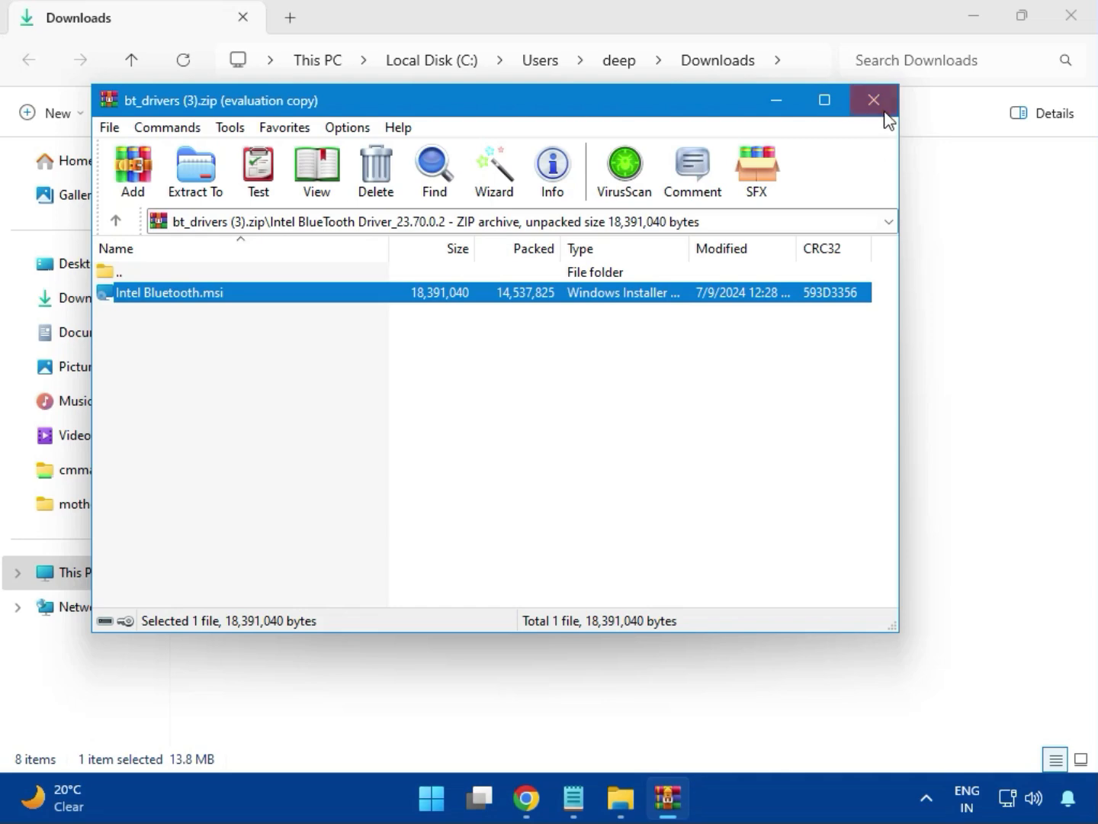
left_click(885, 115)
Run MSI SetupDrv64.exe from Intel_Network_inf_w11 (8).zip's W11 folder, then close it and WinRAR.
left_click(287, 284)
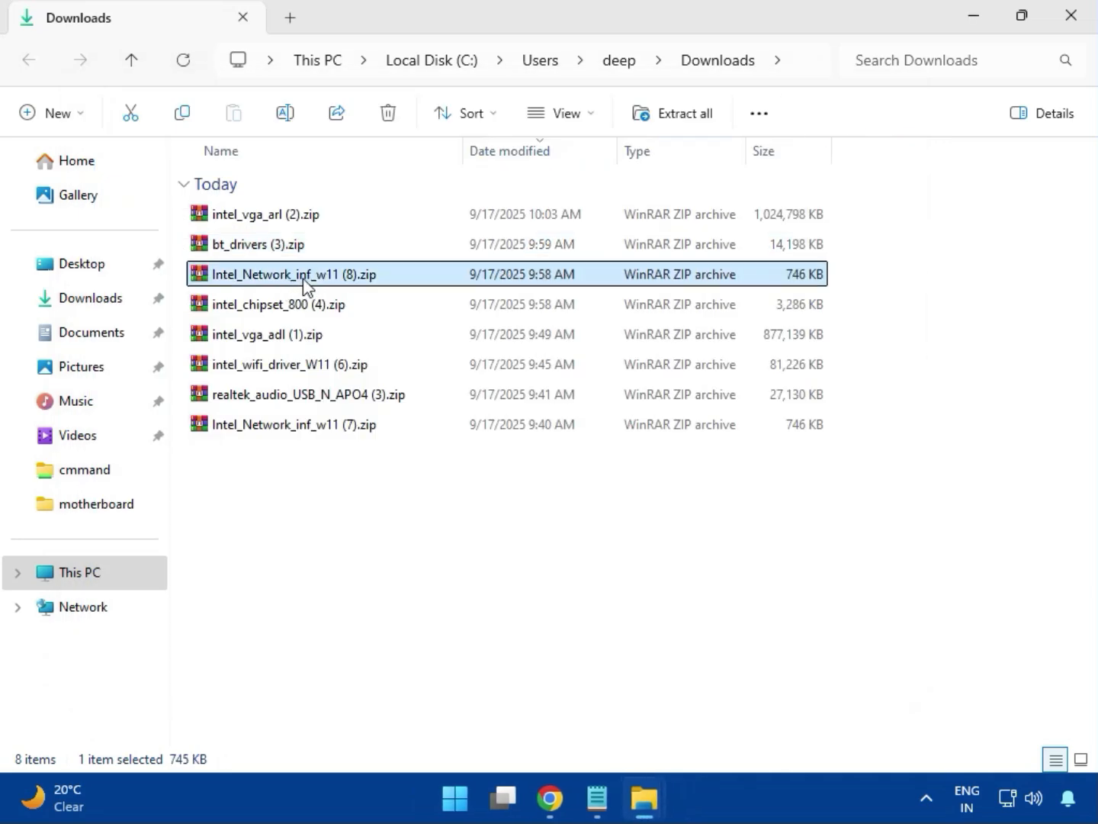
double_click(306, 282)
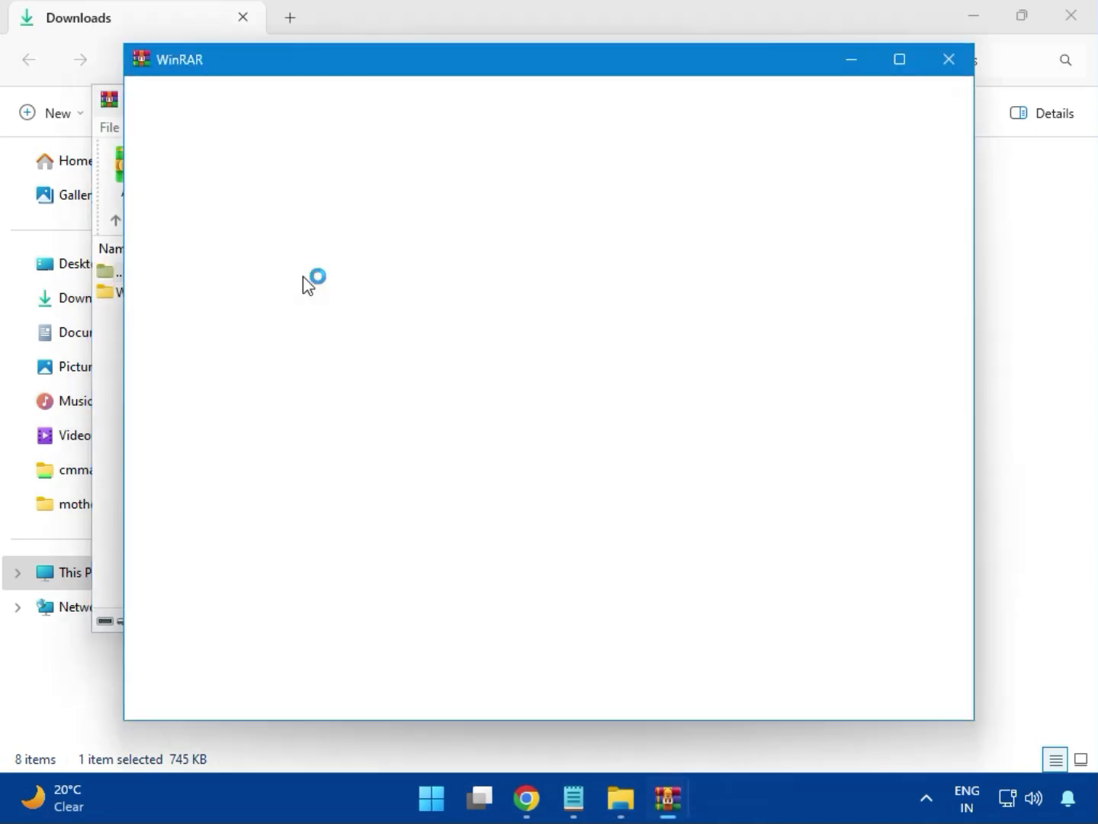
left_click(949, 60)
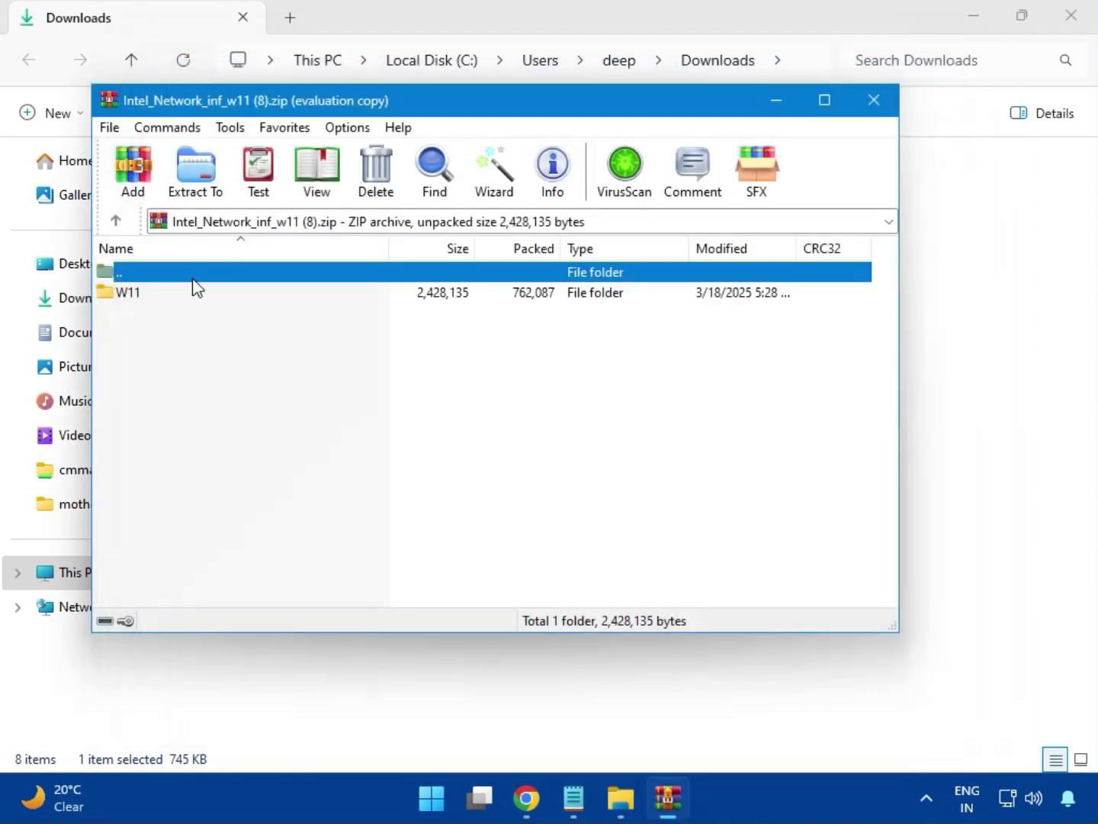
left_click(134, 292)
double_click(138, 301)
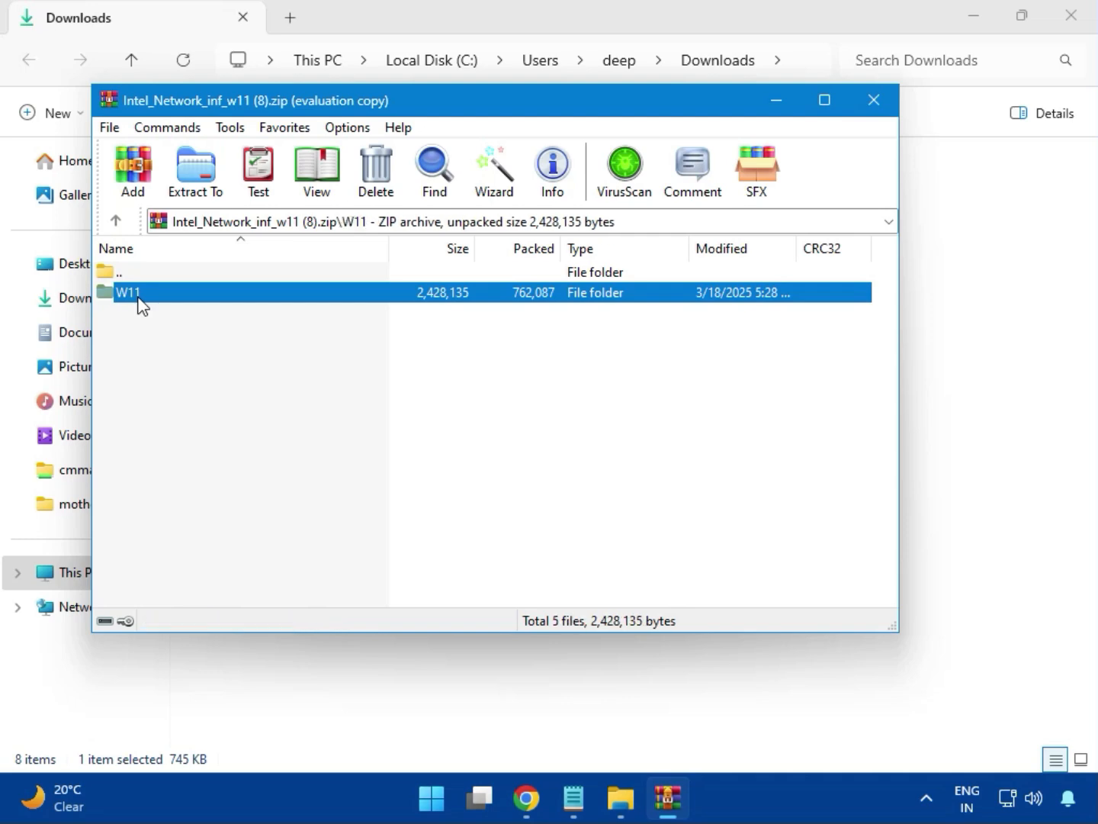
double_click(205, 379)
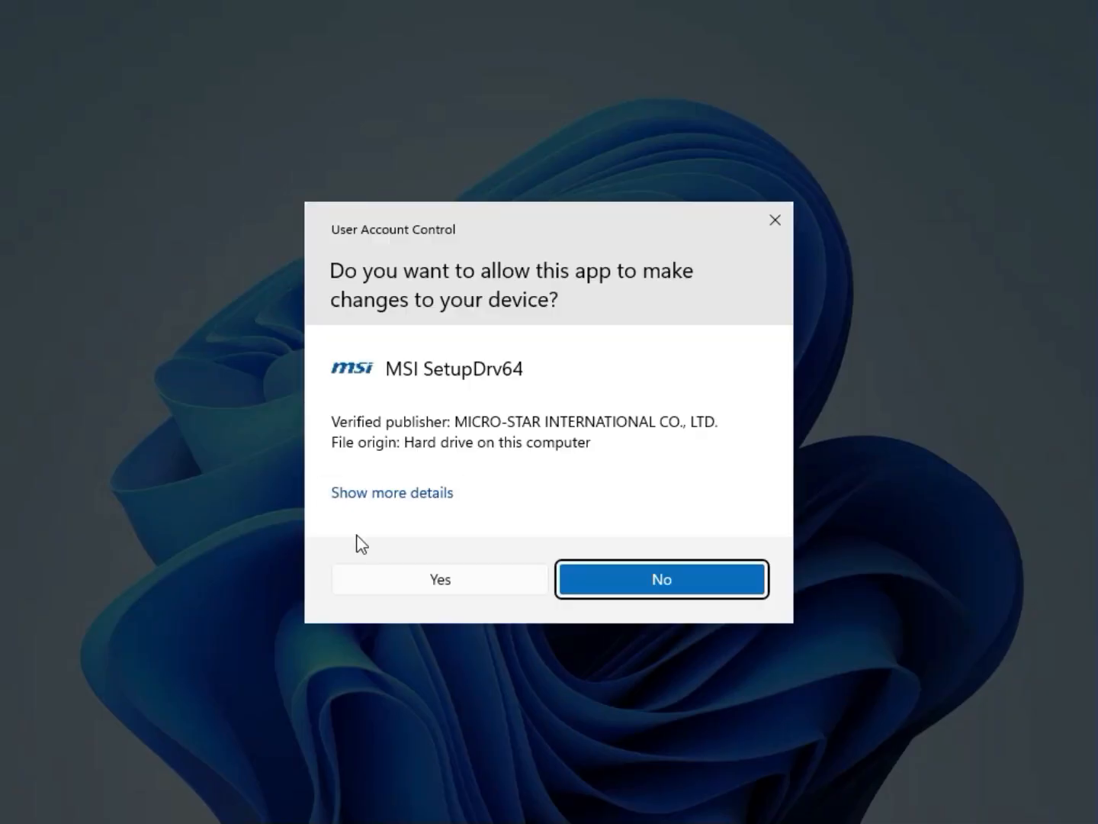
left_click(408, 569)
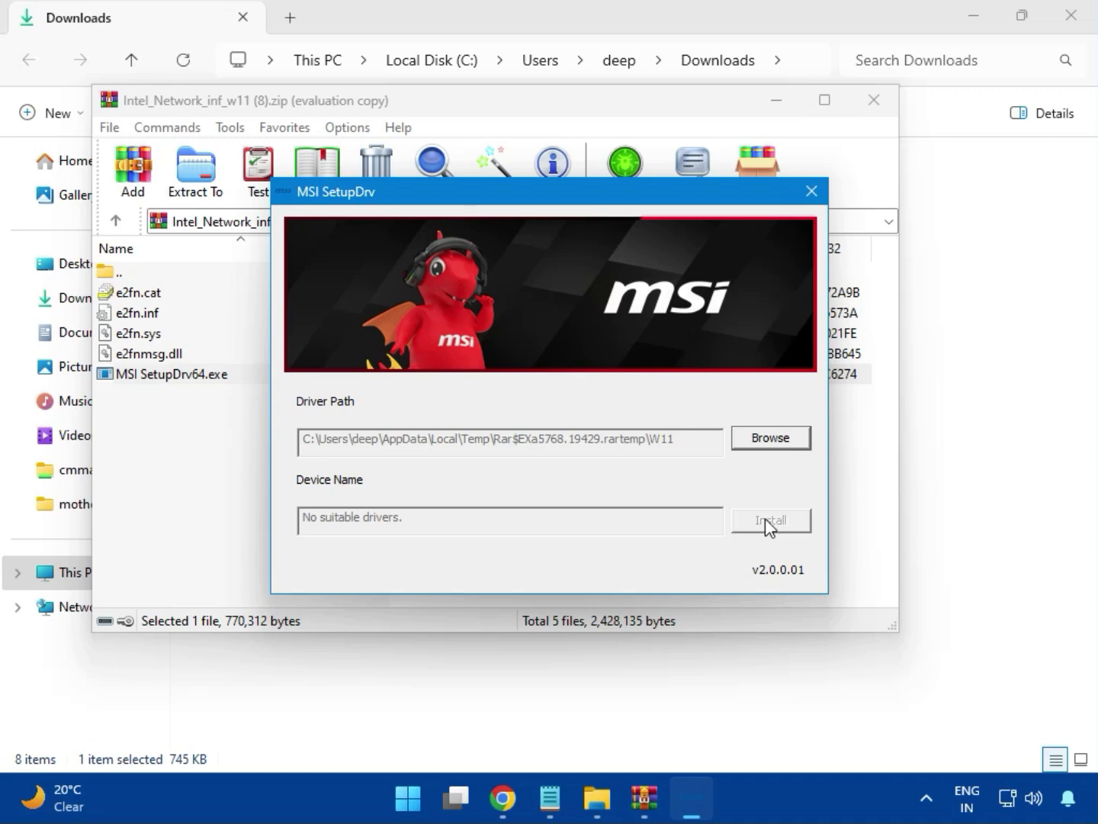
left_click(813, 190)
left_click(871, 106)
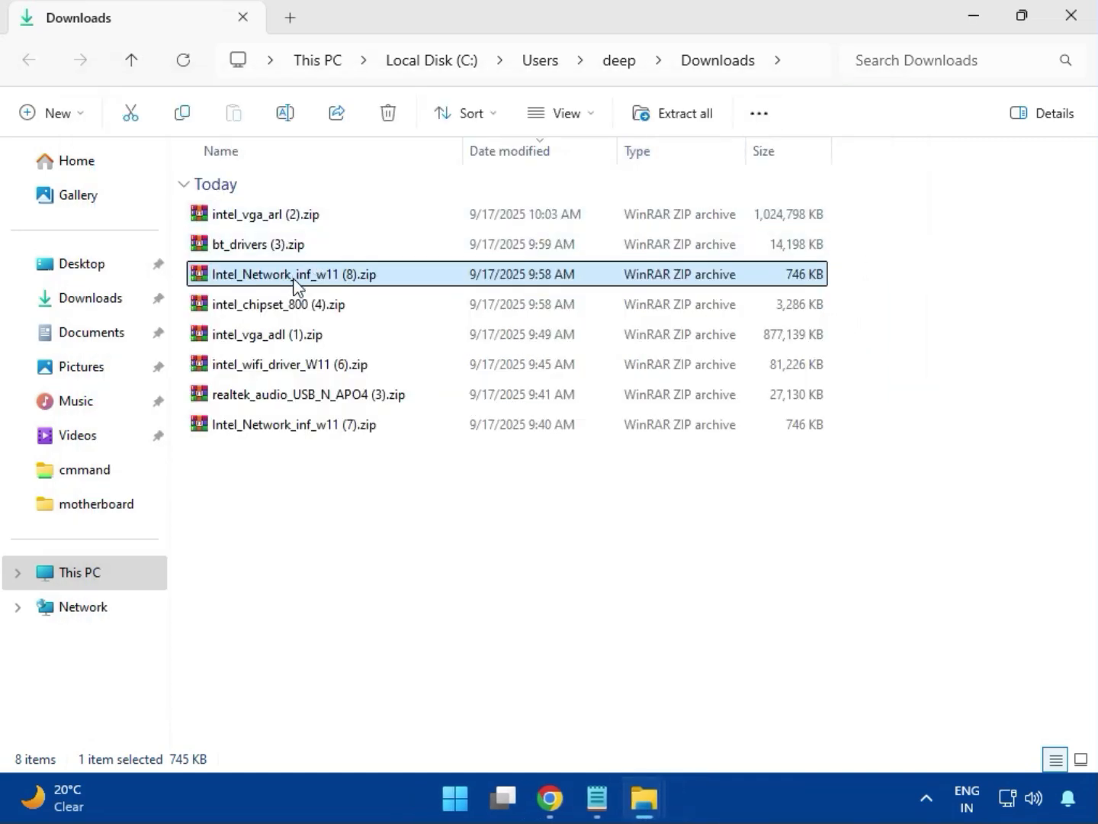
Open intel_chipset_800 (4).zip in WinRAR and its Intel Chipset Driver folder, dismissing the licence reminder.
left_click(257, 312)
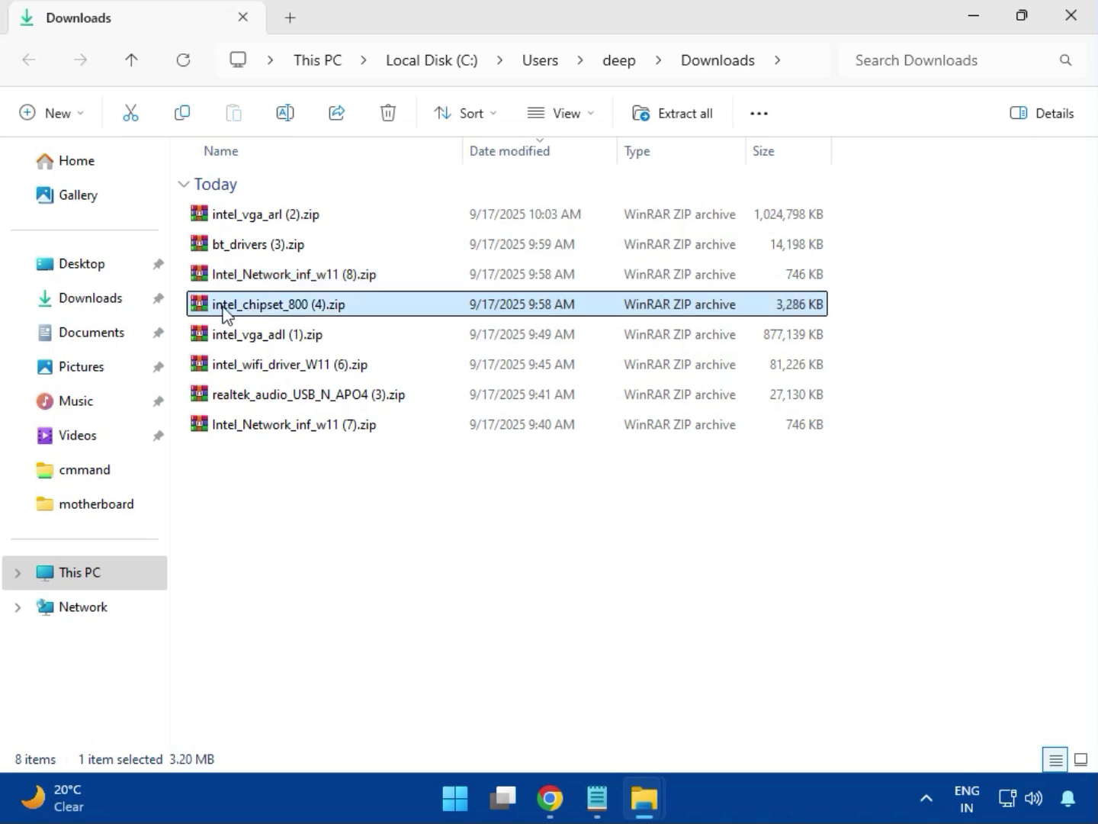
double_click(312, 312)
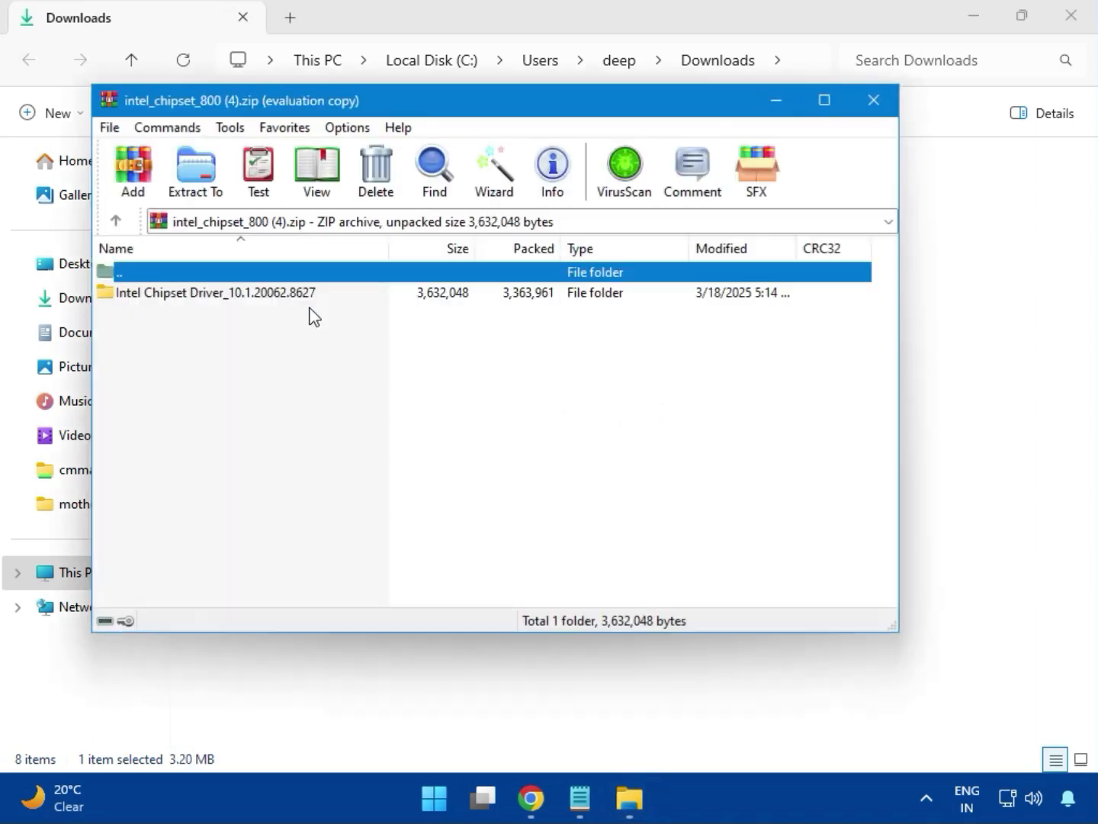
left_click(109, 298)
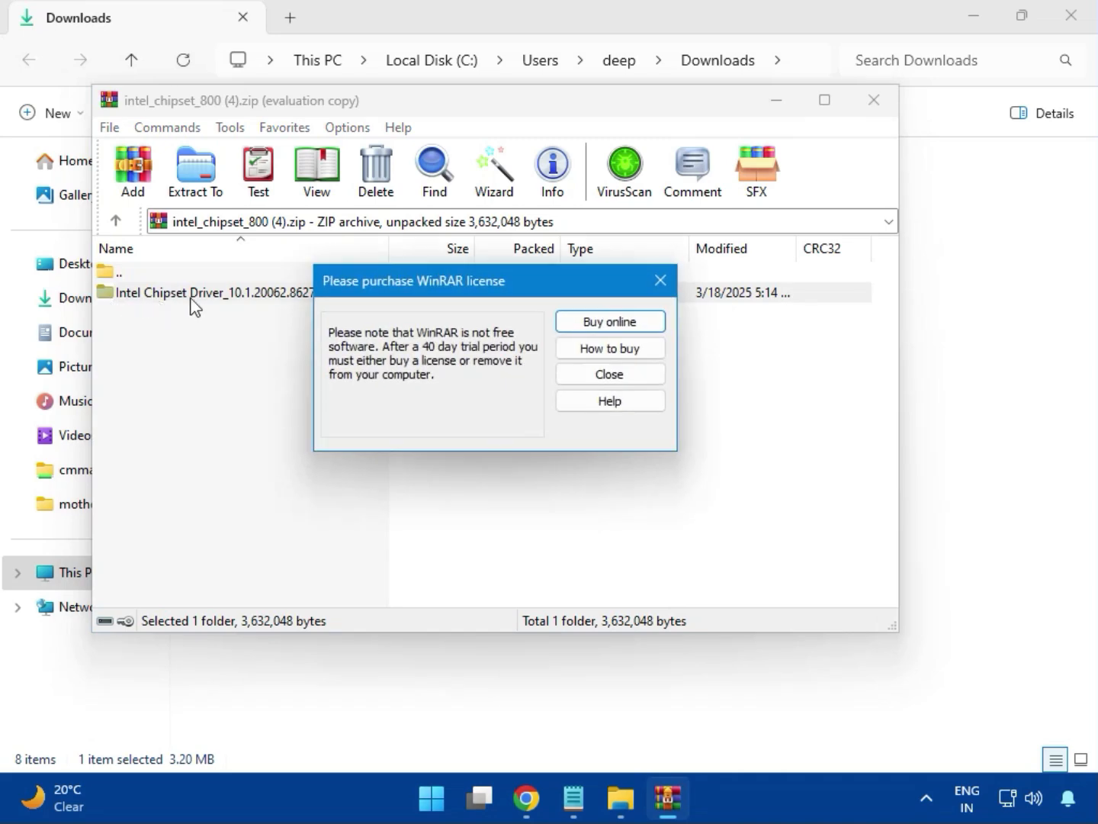
left_click(659, 280)
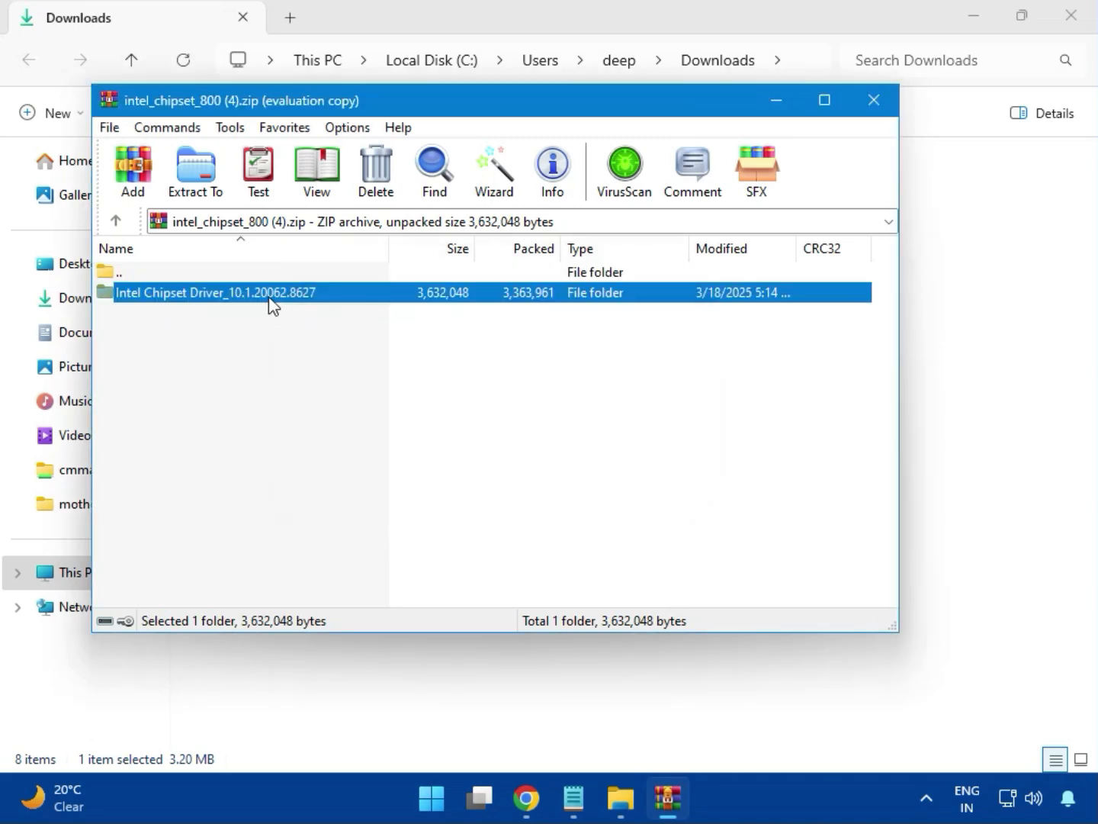
double_click(268, 297)
Run SetupChipset.exe through Next, Accept and Install, approving the UAC prompt.
double_click(175, 296)
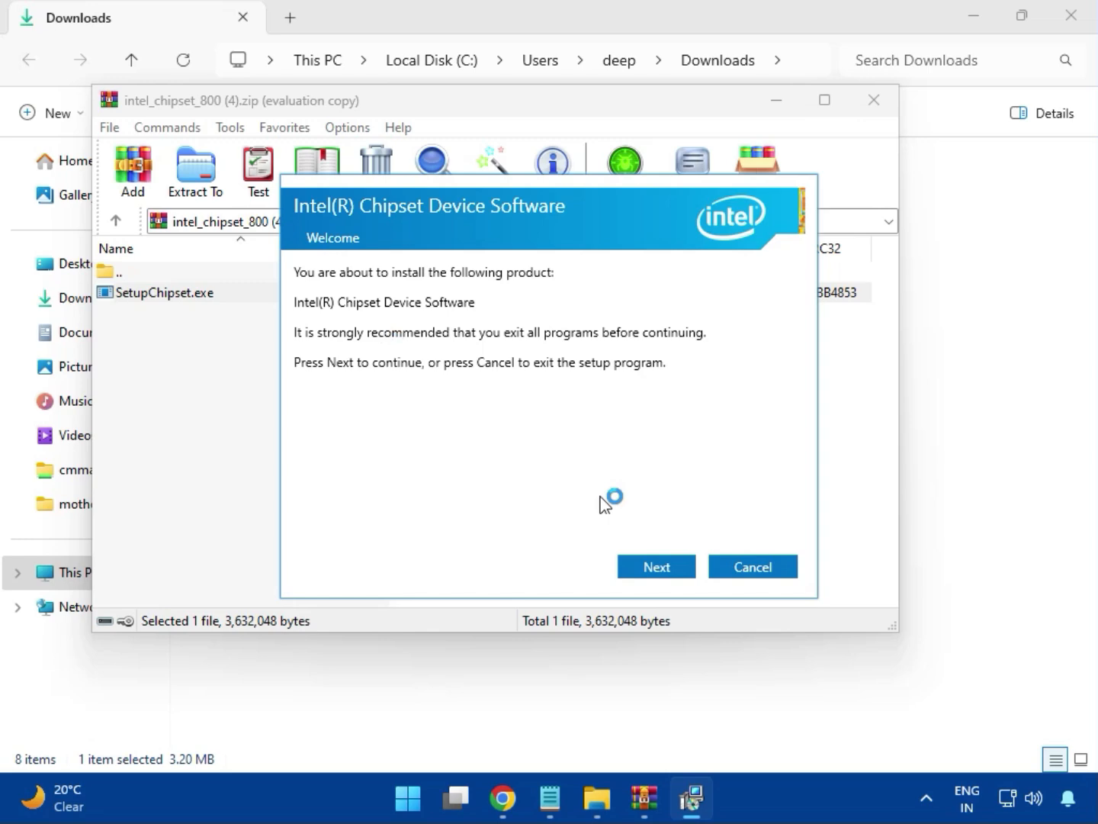
left_click(659, 567)
left_click(662, 569)
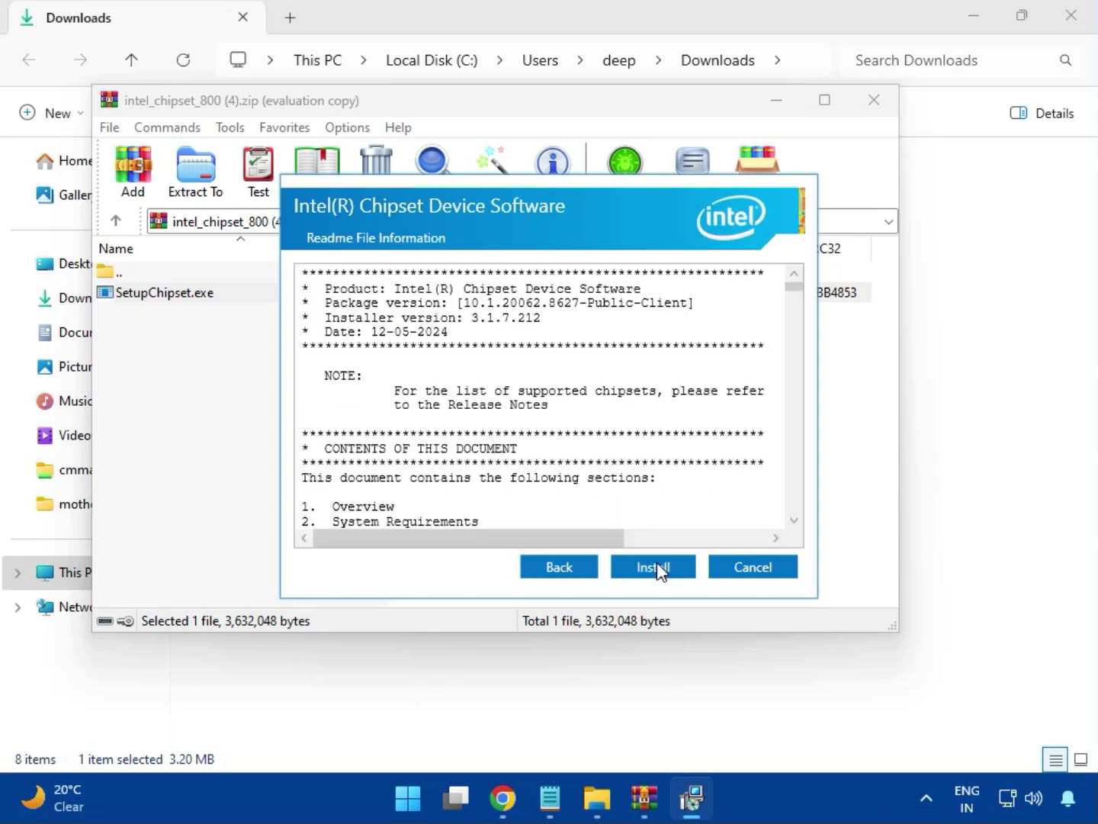
left_click(656, 566)
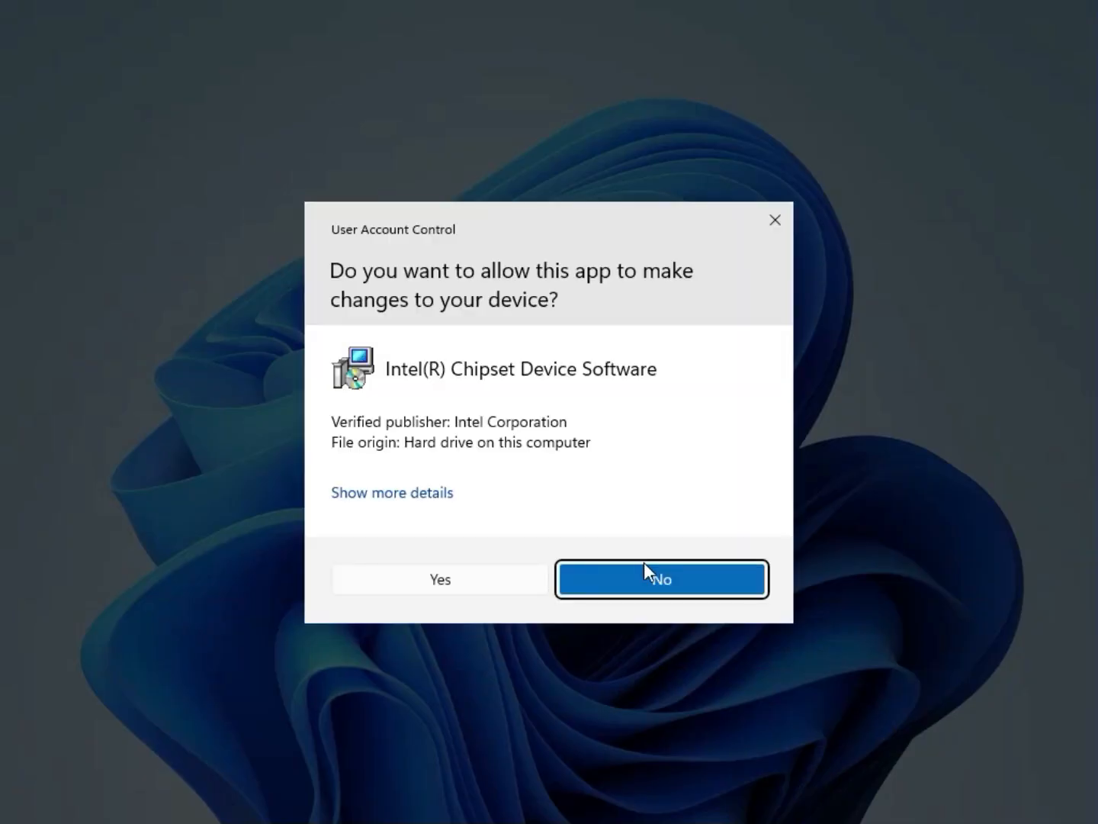
left_click(489, 579)
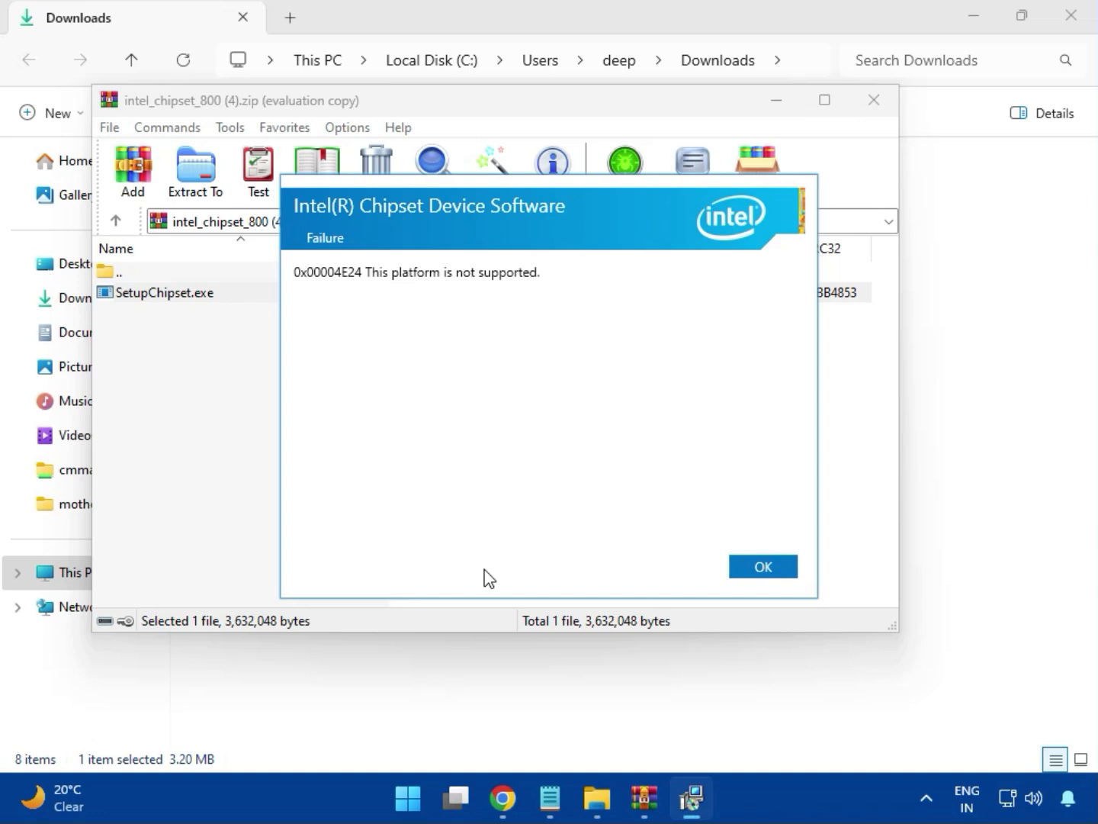
Dismiss the chipset error, close its archive, and briefly open then close intel_vga_adl (1).zip.
left_click(759, 567)
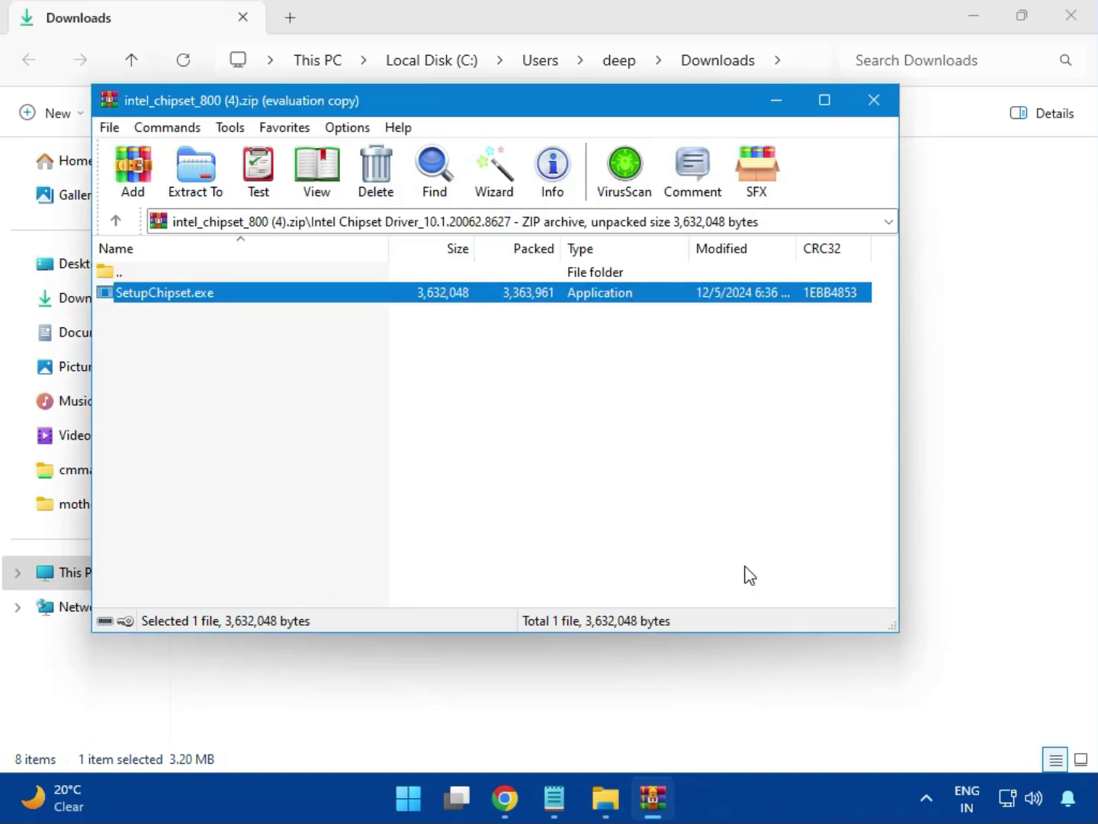
left_click(875, 107)
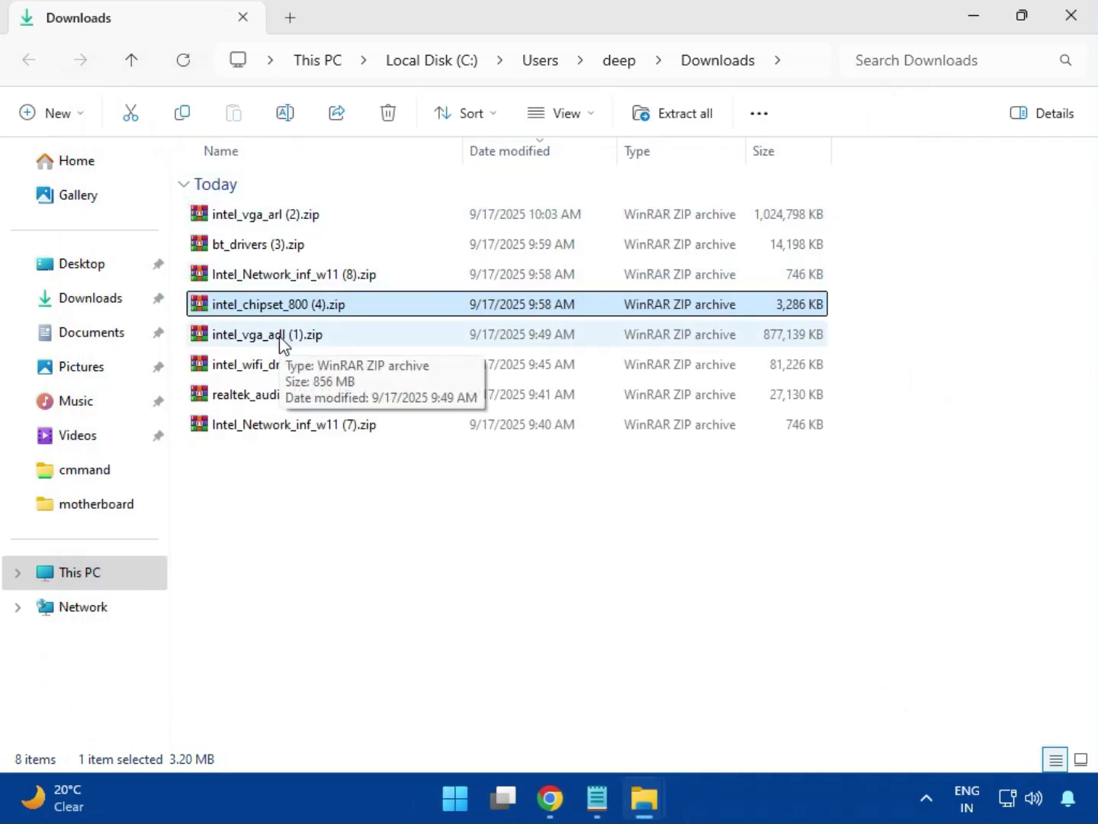
left_click(279, 340)
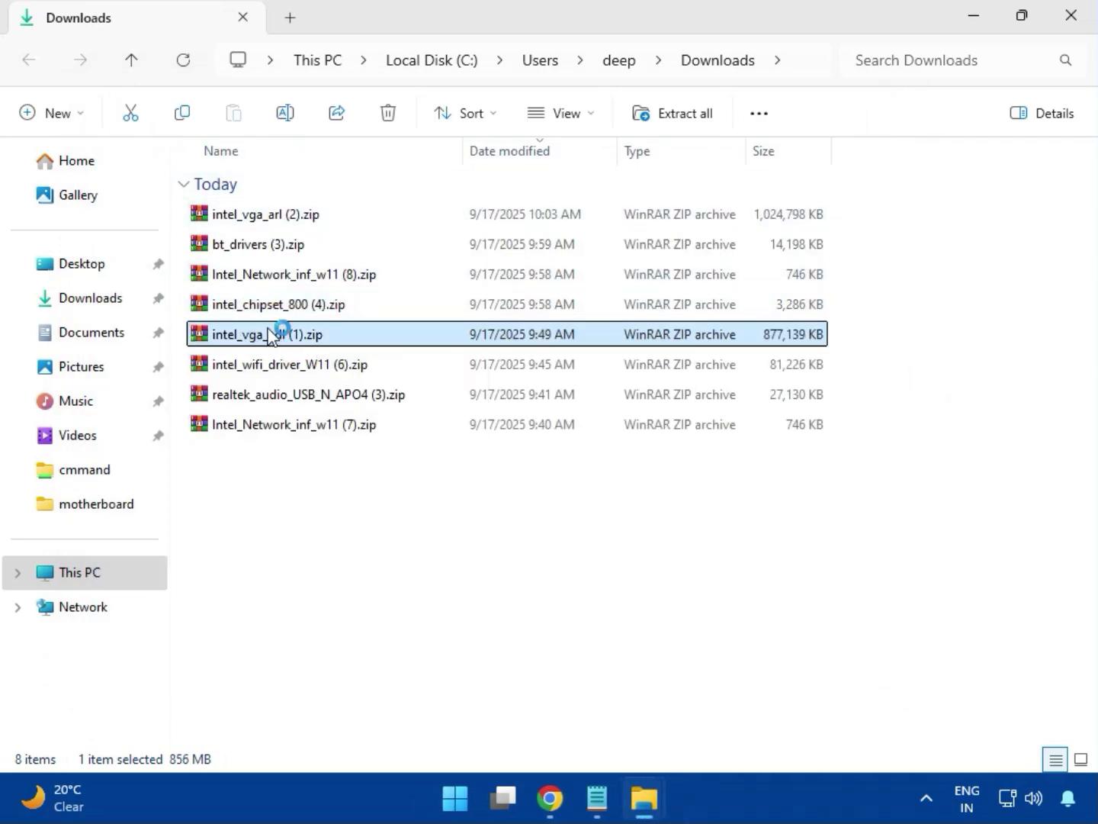
double_click(271, 335)
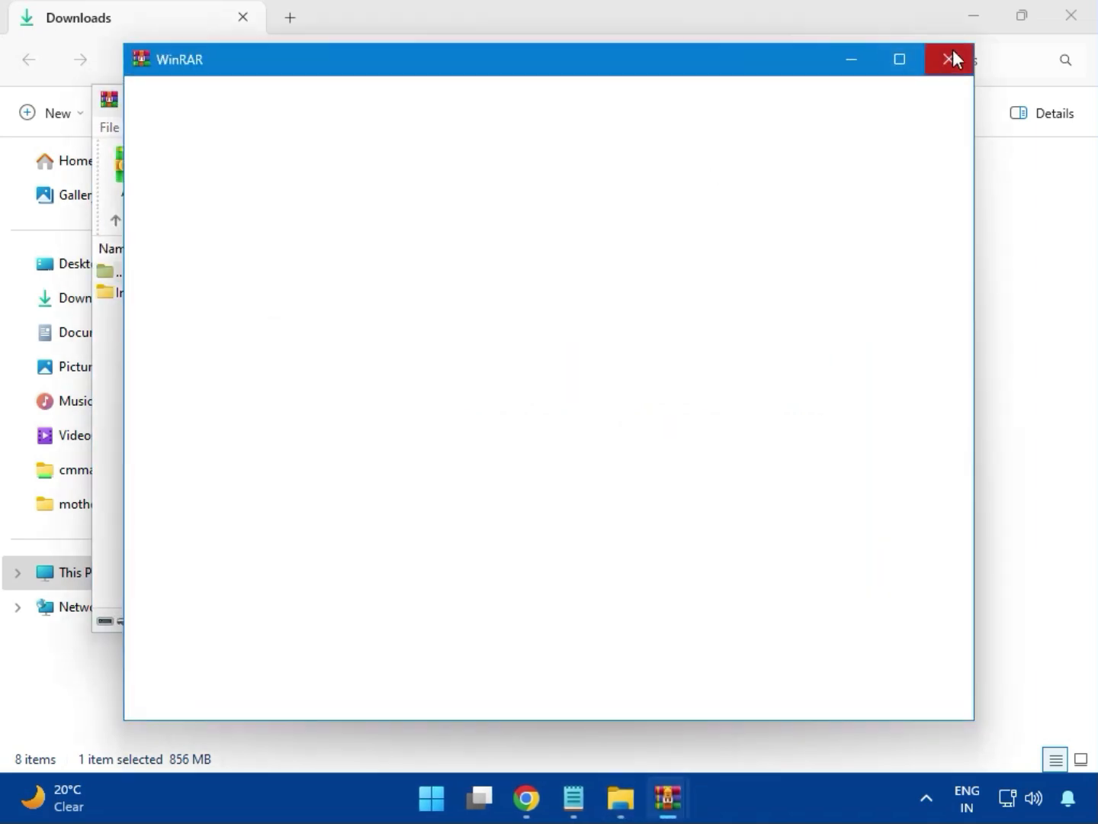
left_click(952, 58)
left_click(870, 105)
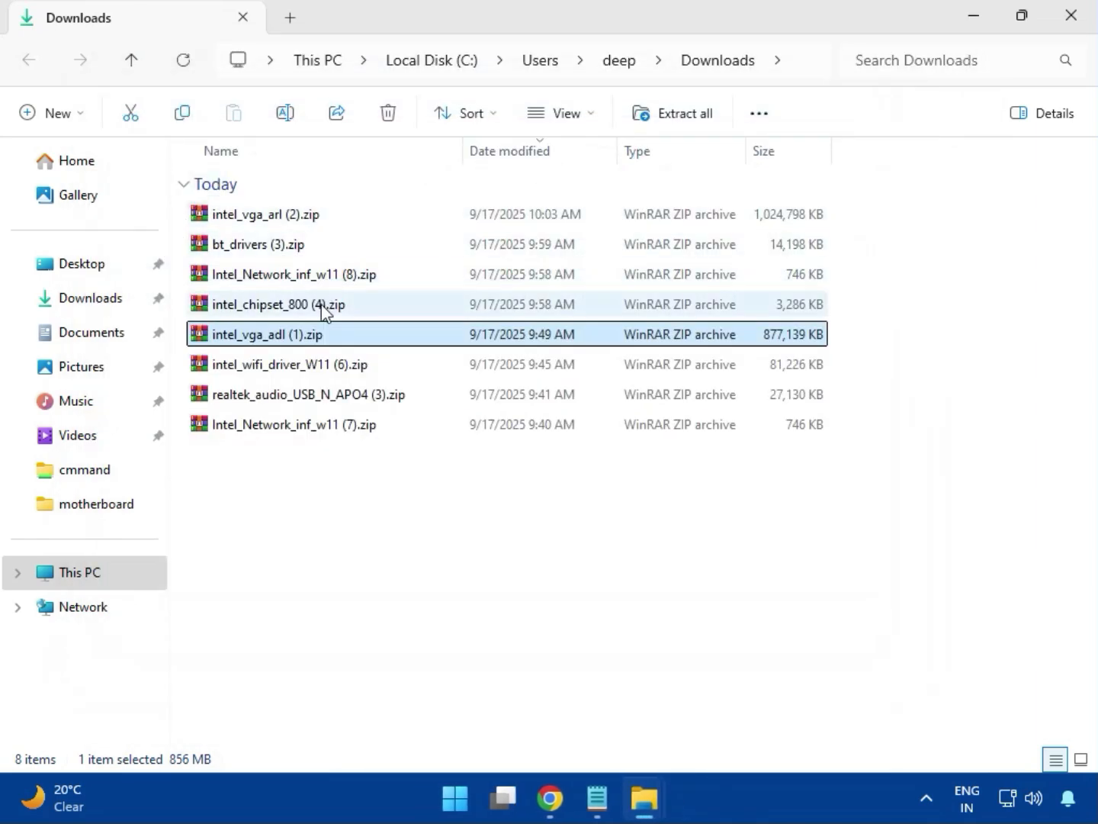
left_click(282, 368)
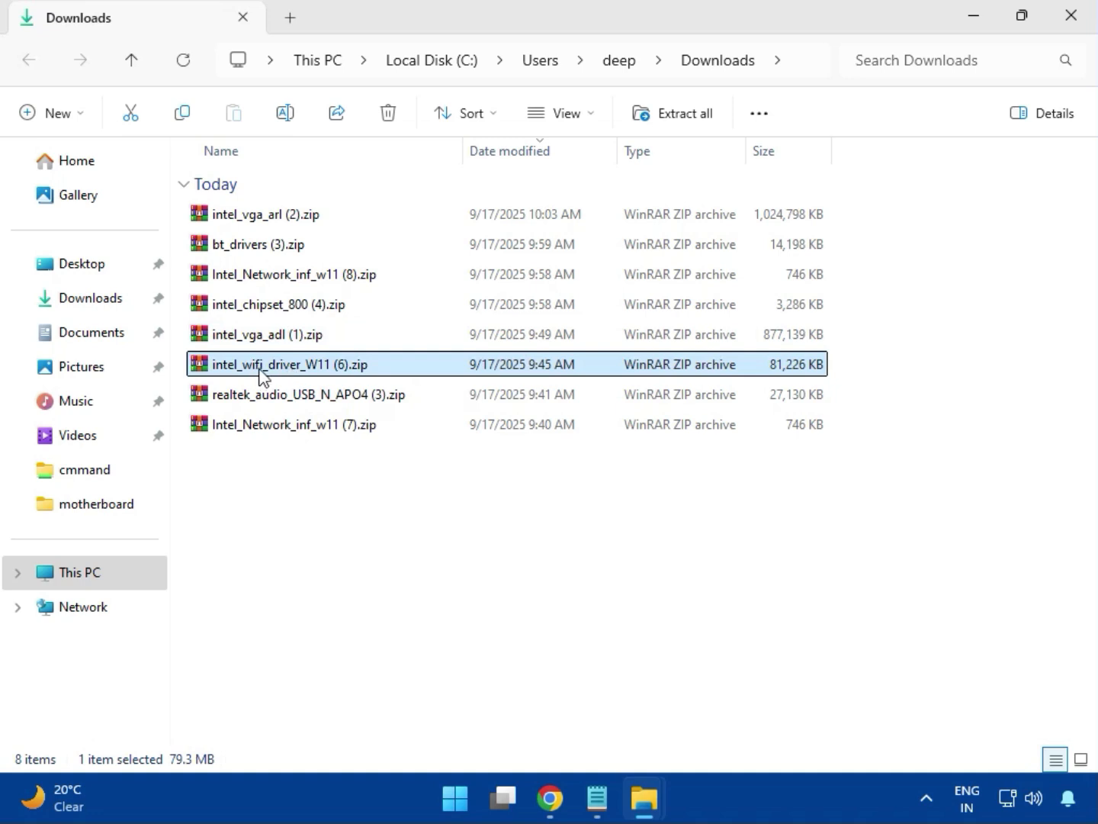
Open intel_wifi_driver_W11 (6).zip, browse to Intel WIFI Driver_23.40.0.4\UWD\Win64\Installer and run WirelessSetup.exe.
double_click(279, 367)
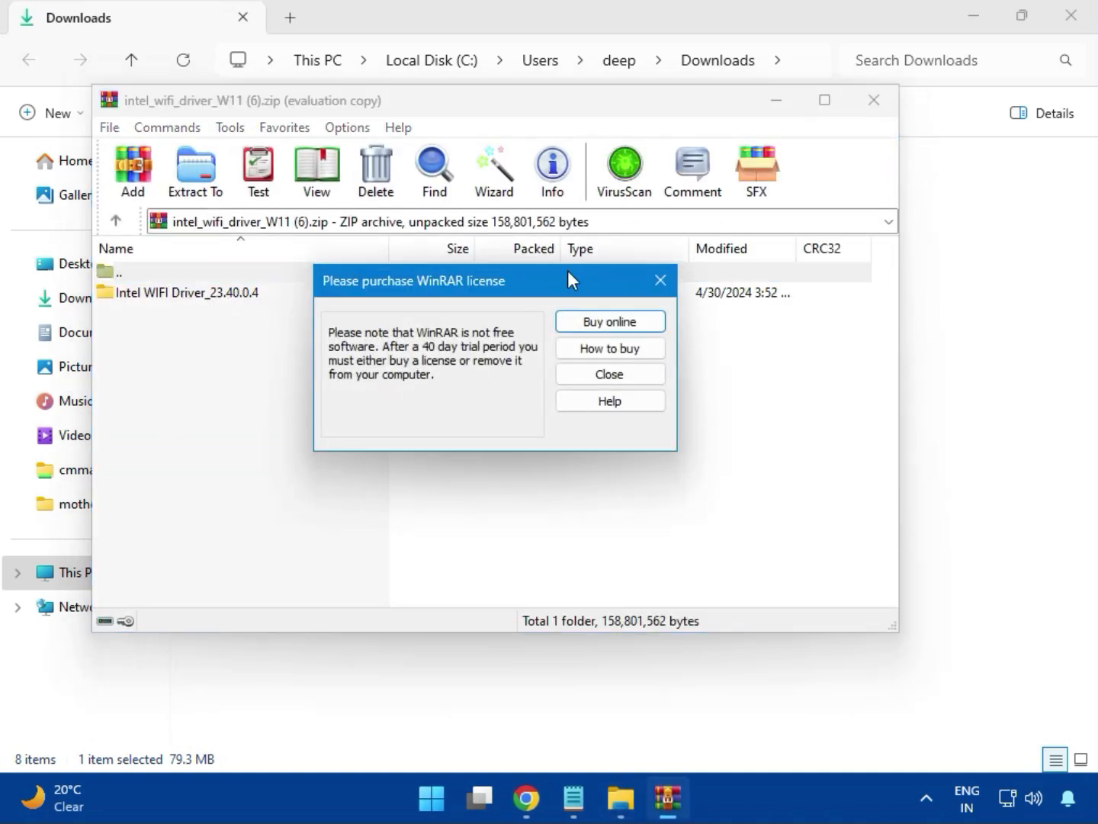
left_click(660, 280)
left_click(178, 296)
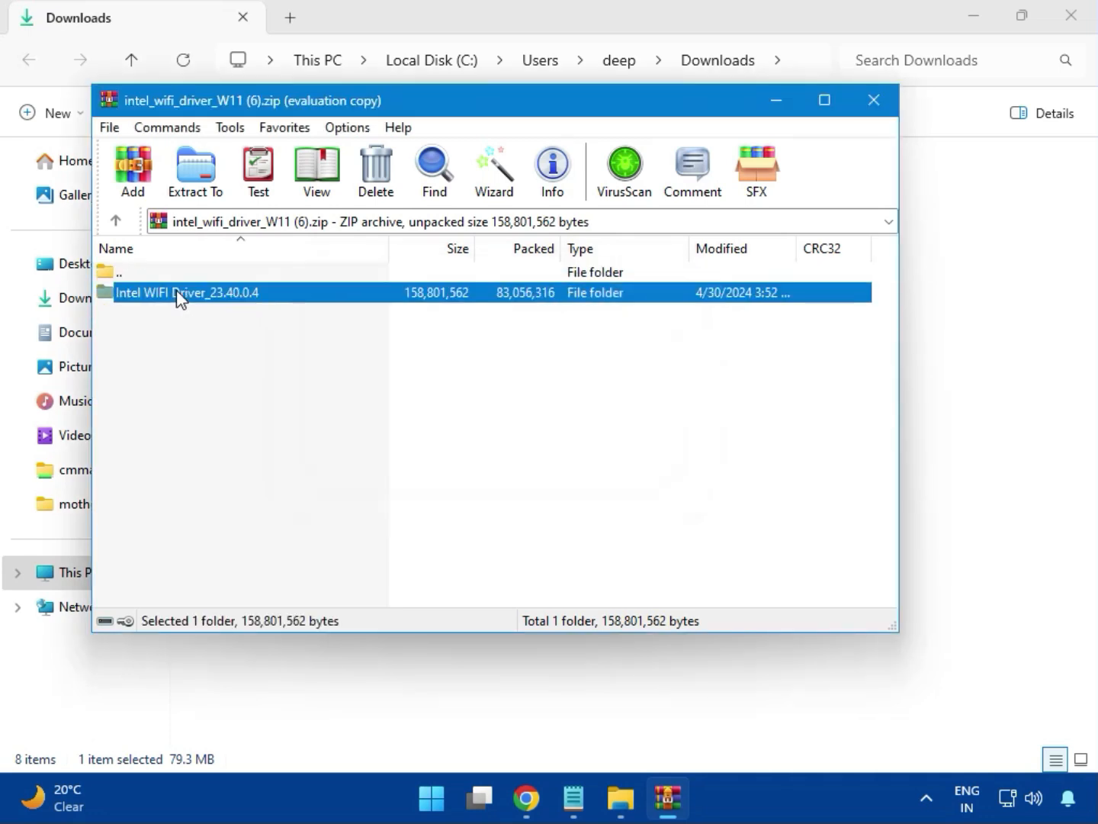
double_click(178, 294)
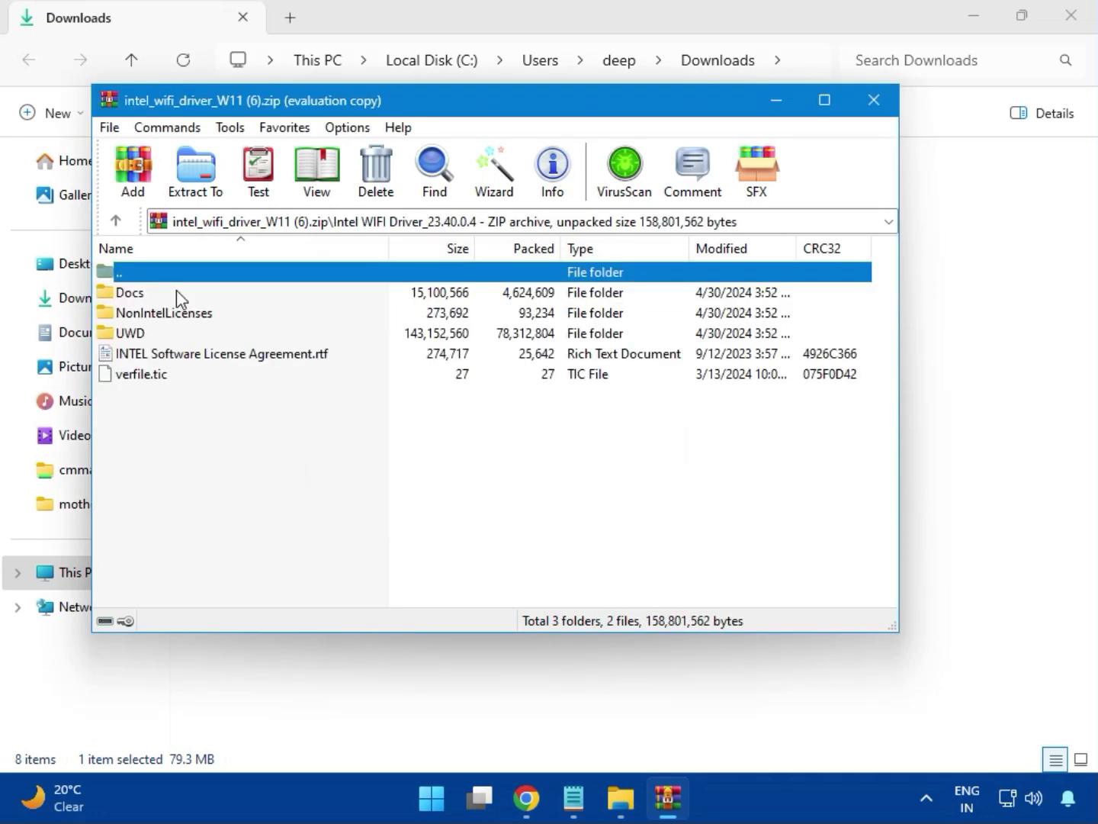
double_click(147, 333)
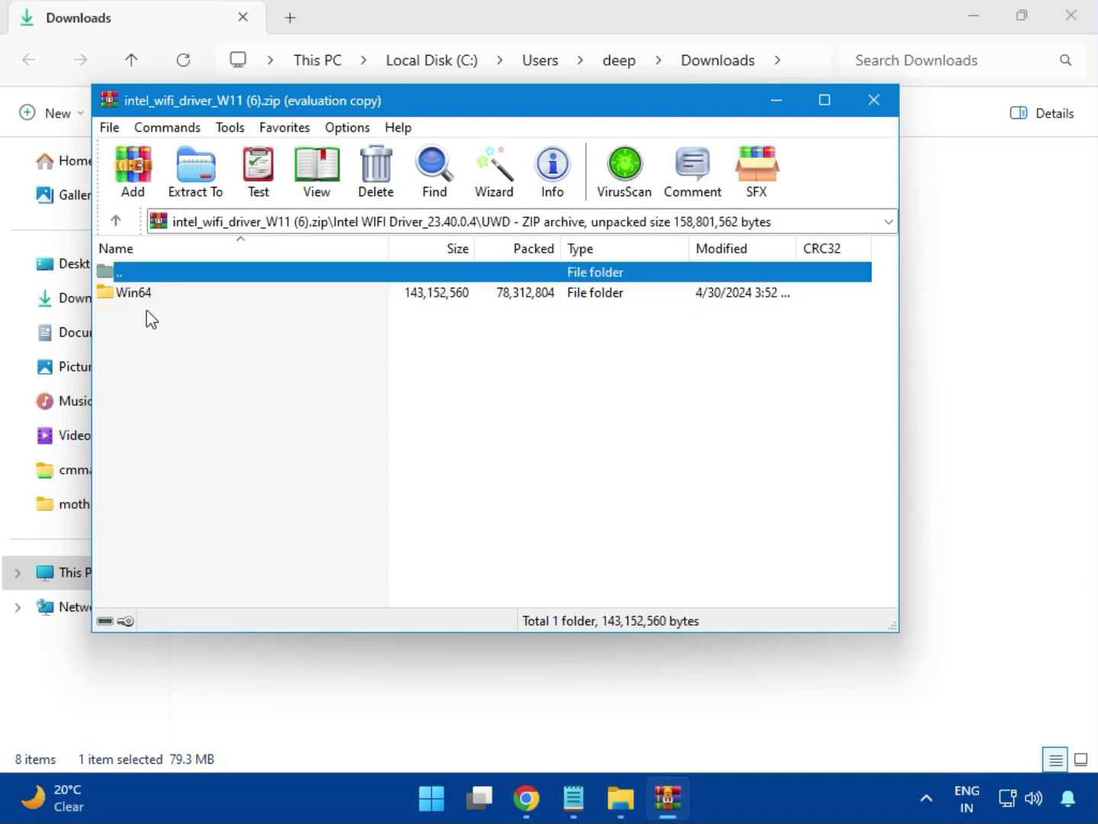
double_click(148, 296)
double_click(138, 294)
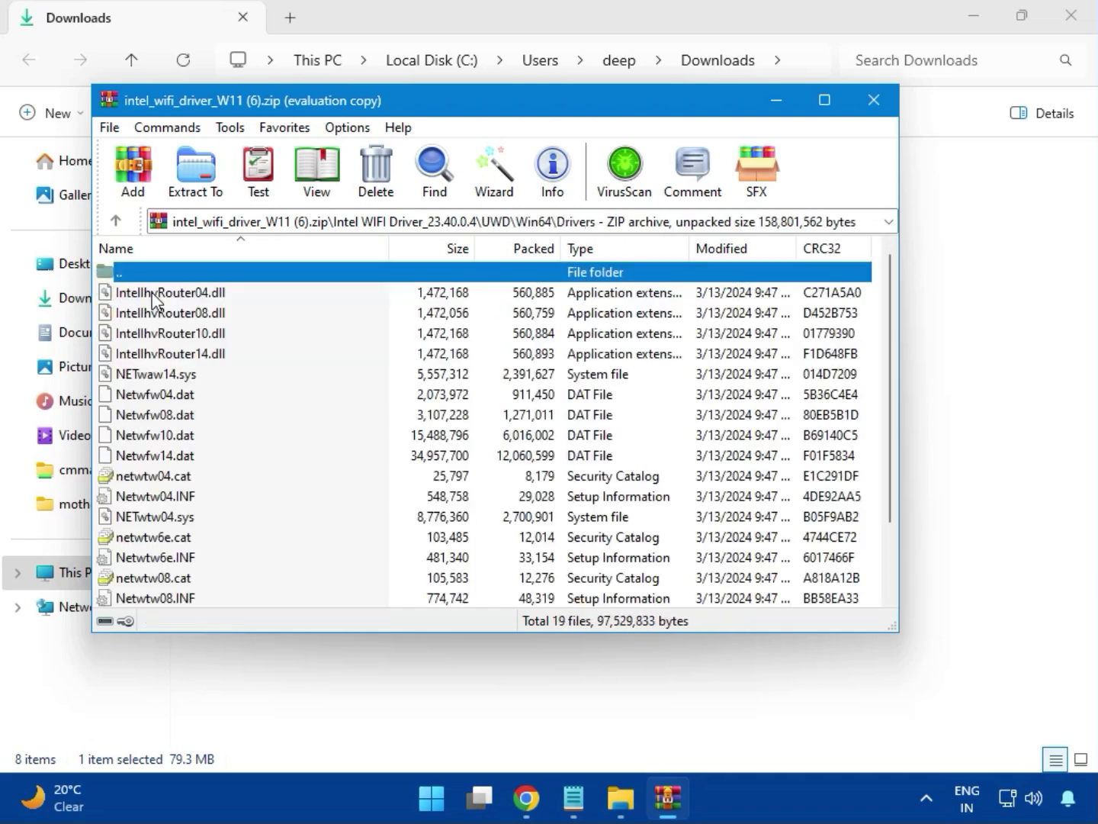
scroll(201, 454, "down", 2)
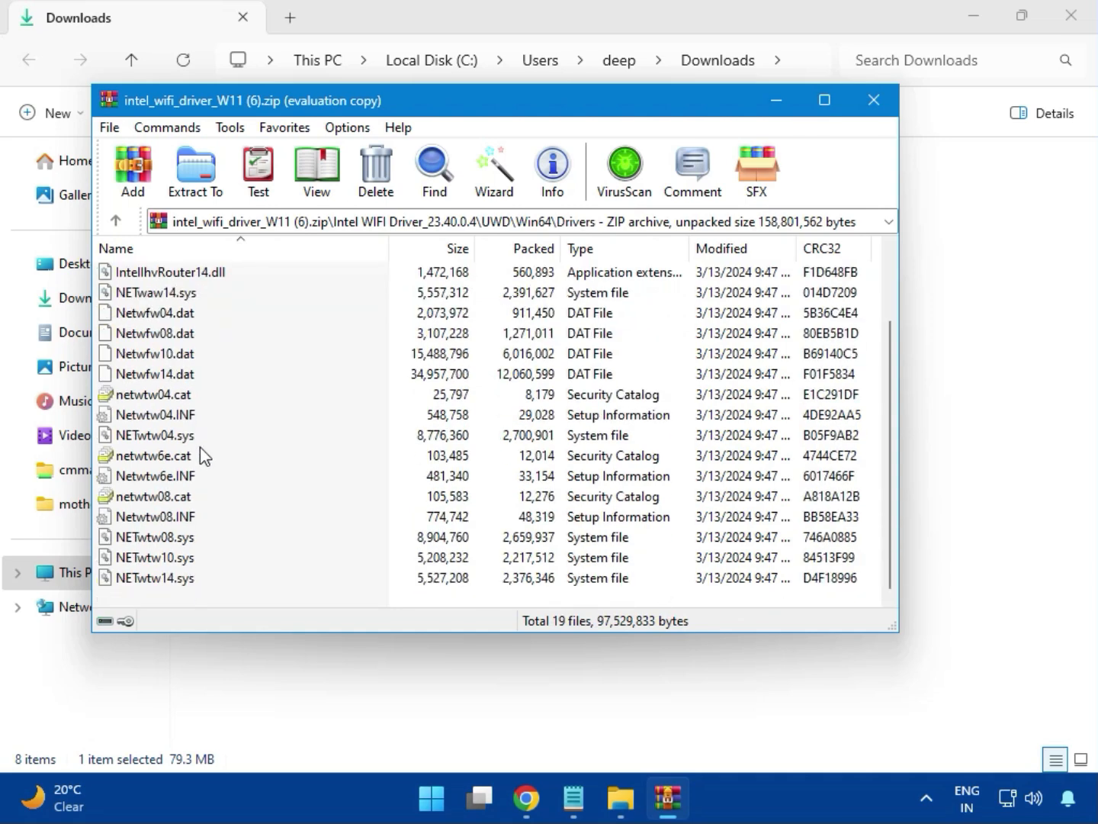
scroll(192, 505, "up", 2)
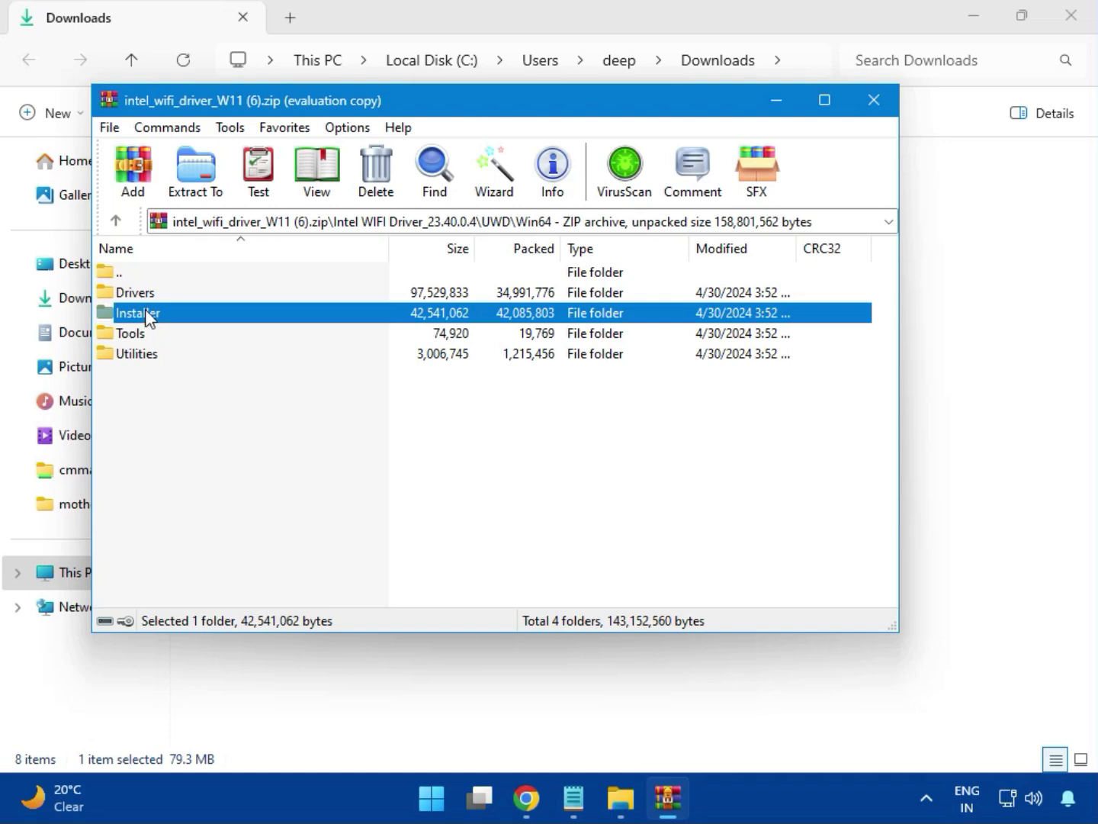
double_click(137, 312)
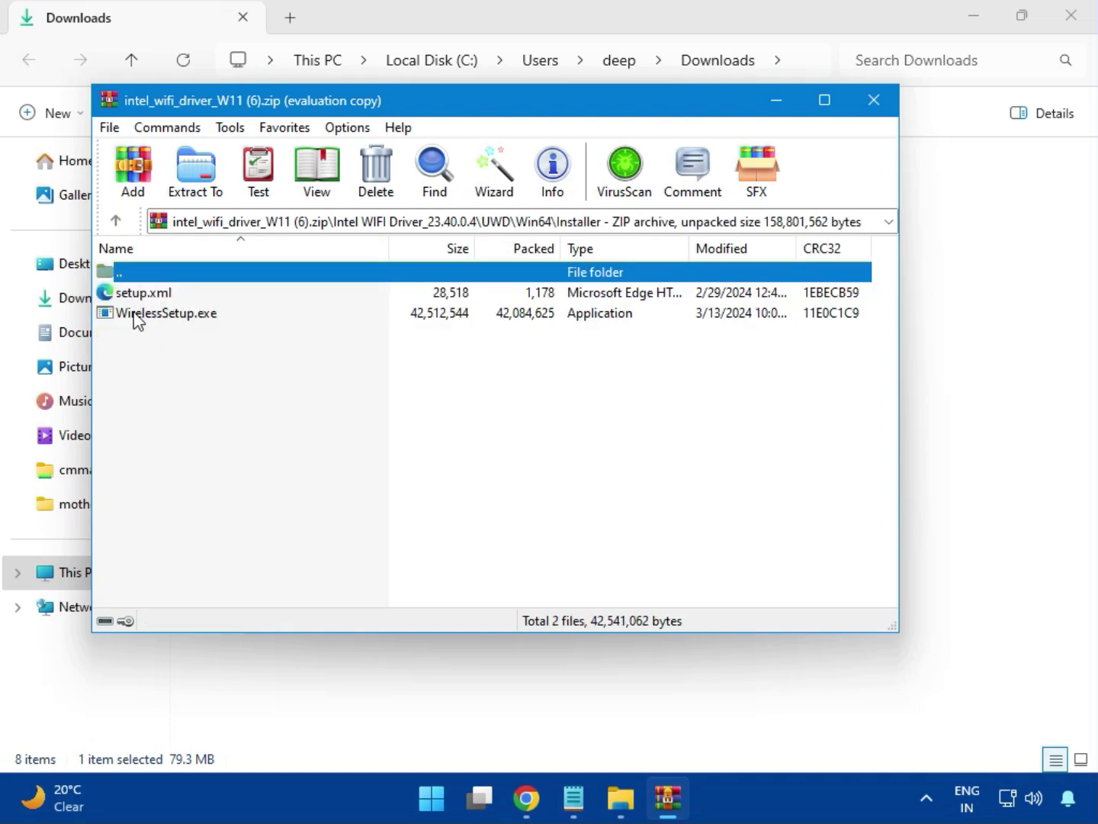
double_click(148, 314)
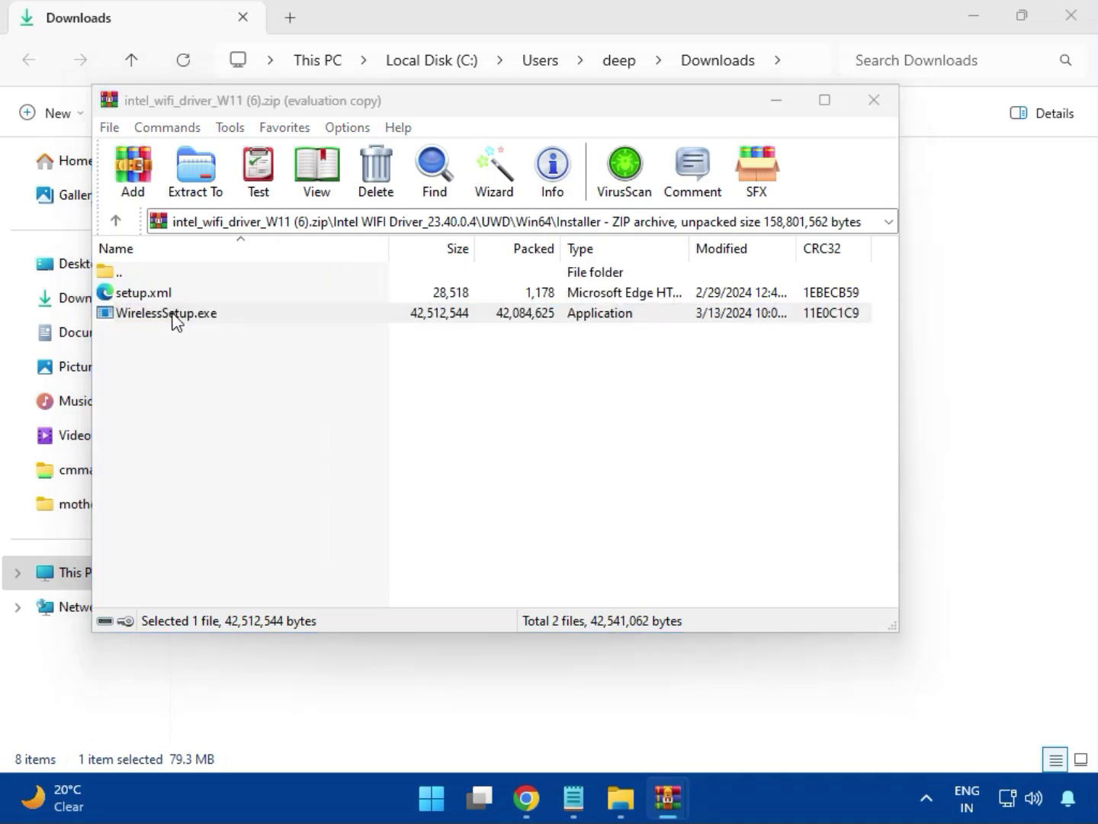
Install Intel PROSet/Wireless Wi-Fi Software from WirelessSetup.exe, agreeing to the licence and UAC, then finish.
double_click(172, 313)
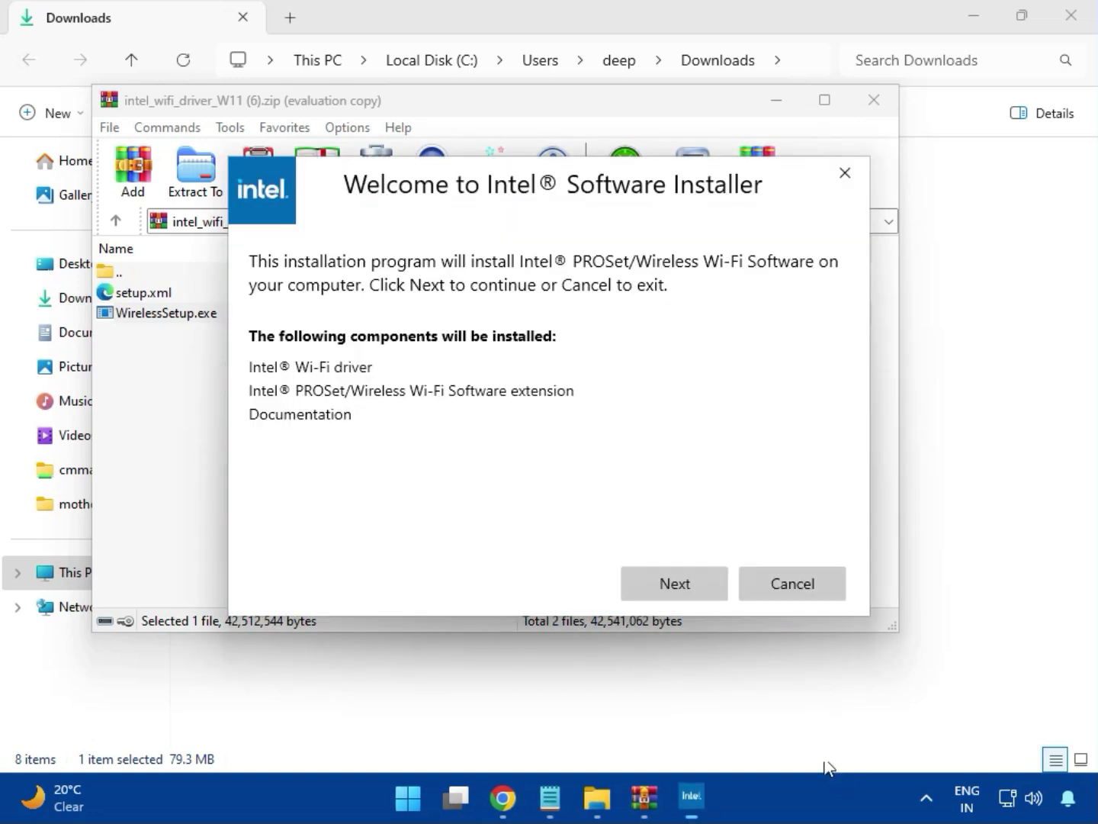
left_click(671, 582)
left_click(495, 539)
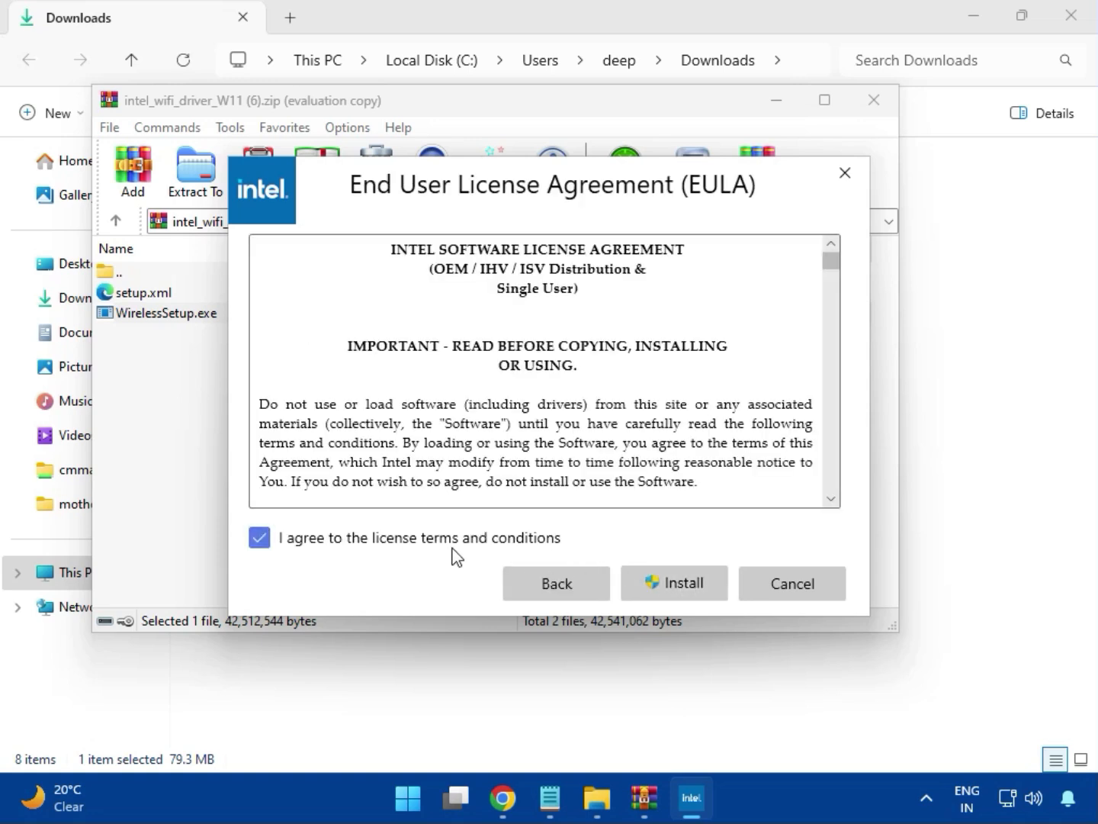
left_click(684, 589)
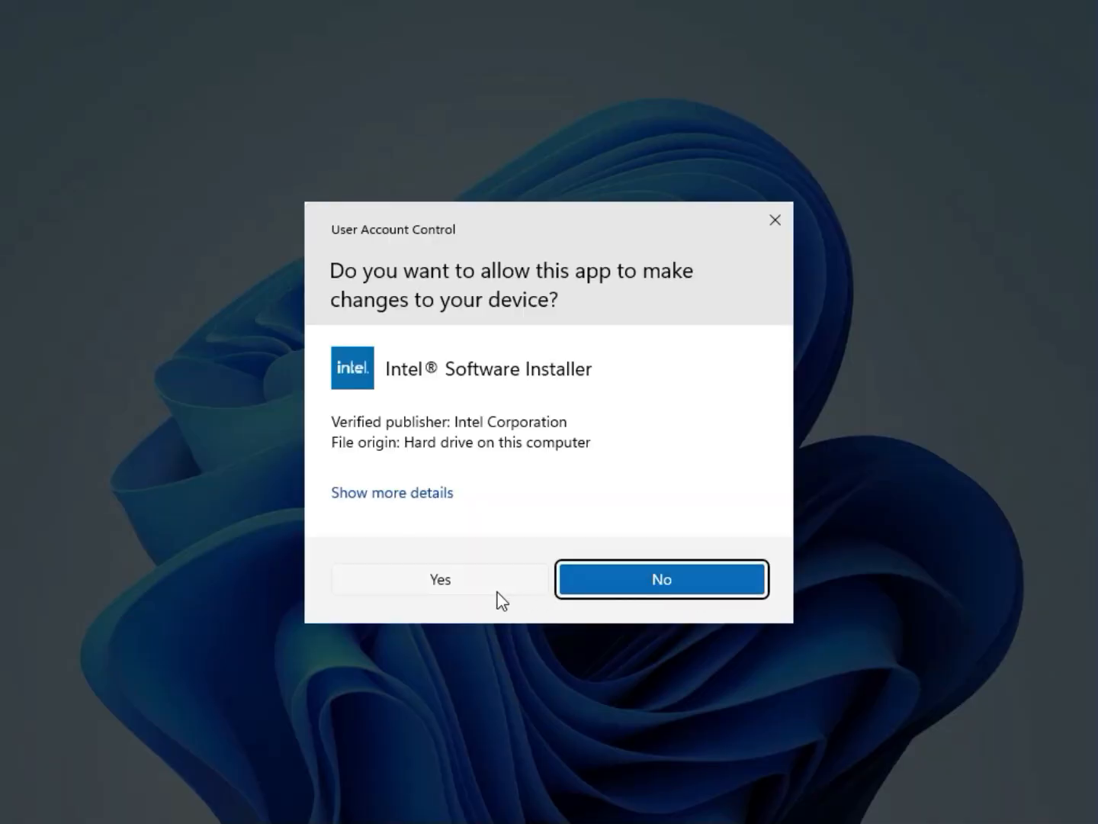
left_click(497, 591)
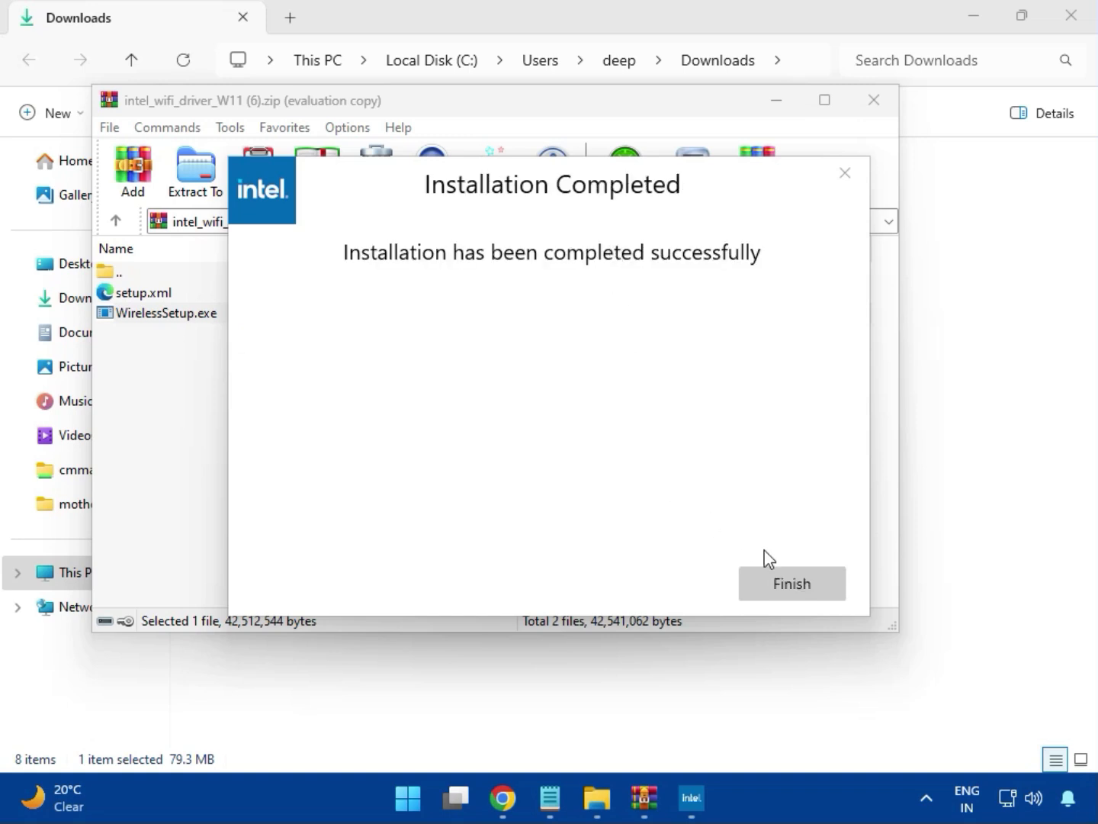
left_click(791, 587)
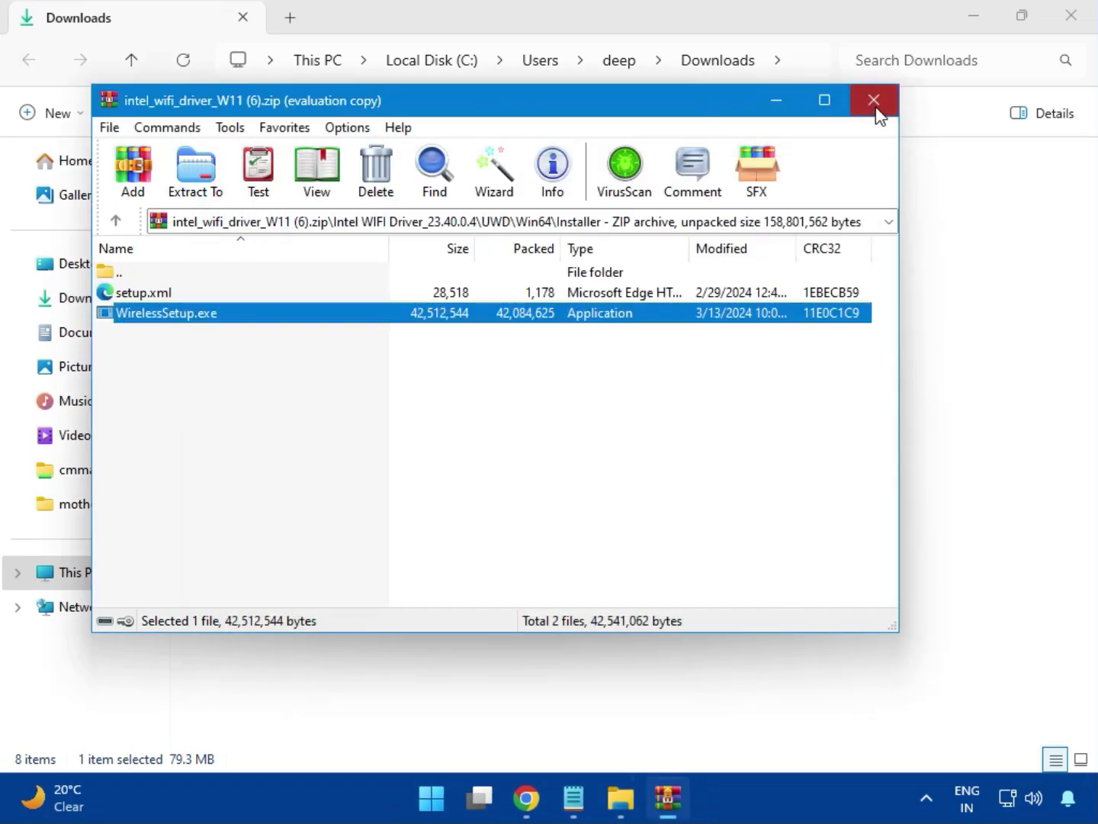
Close the Wi-Fi archive, open realtek_audio_USB_N_APO4 (3).zip's Realtek USB Universal Driver folder, and run MSI_Launcher.exe.
left_click(874, 100)
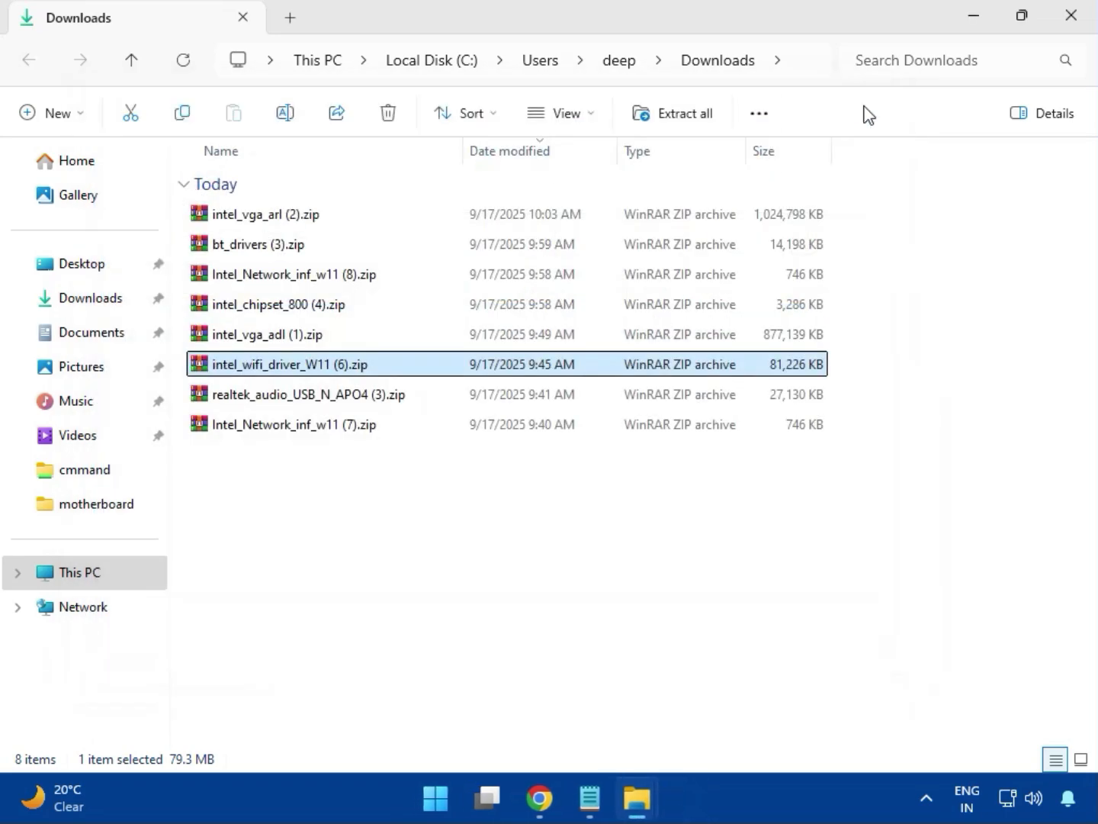
double_click(331, 409)
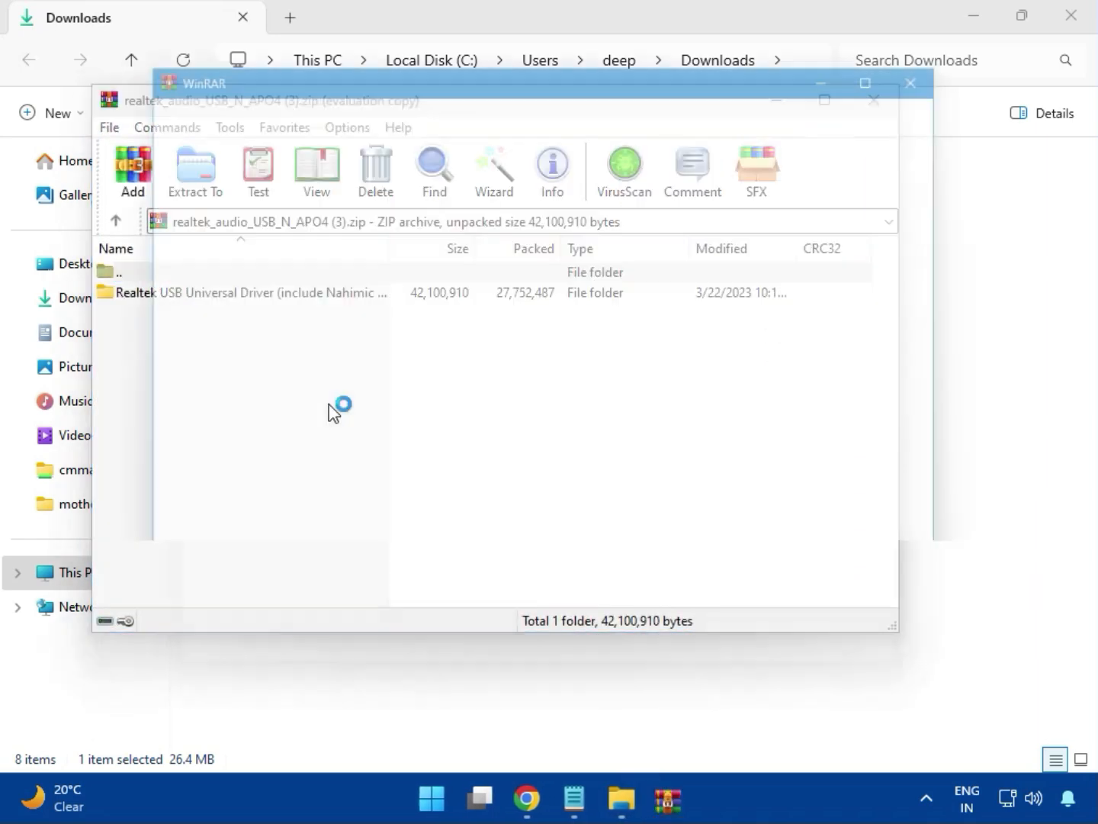
left_click(947, 65)
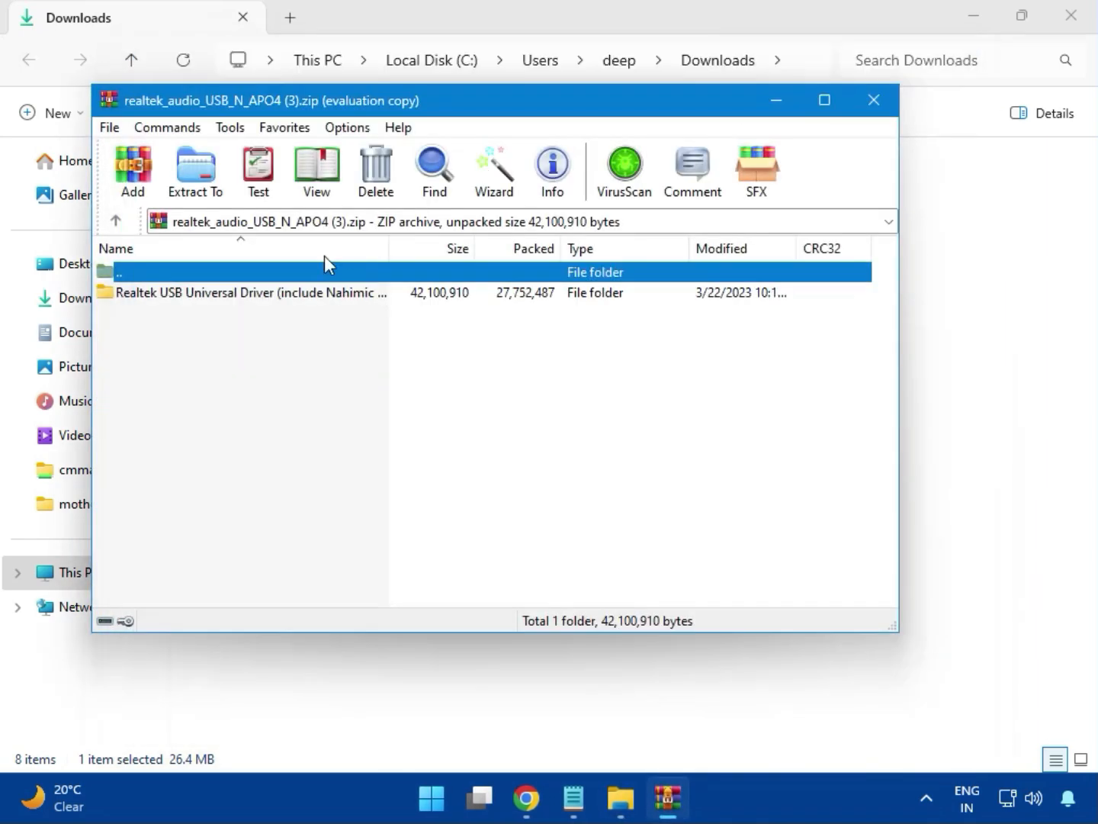
double_click(245, 298)
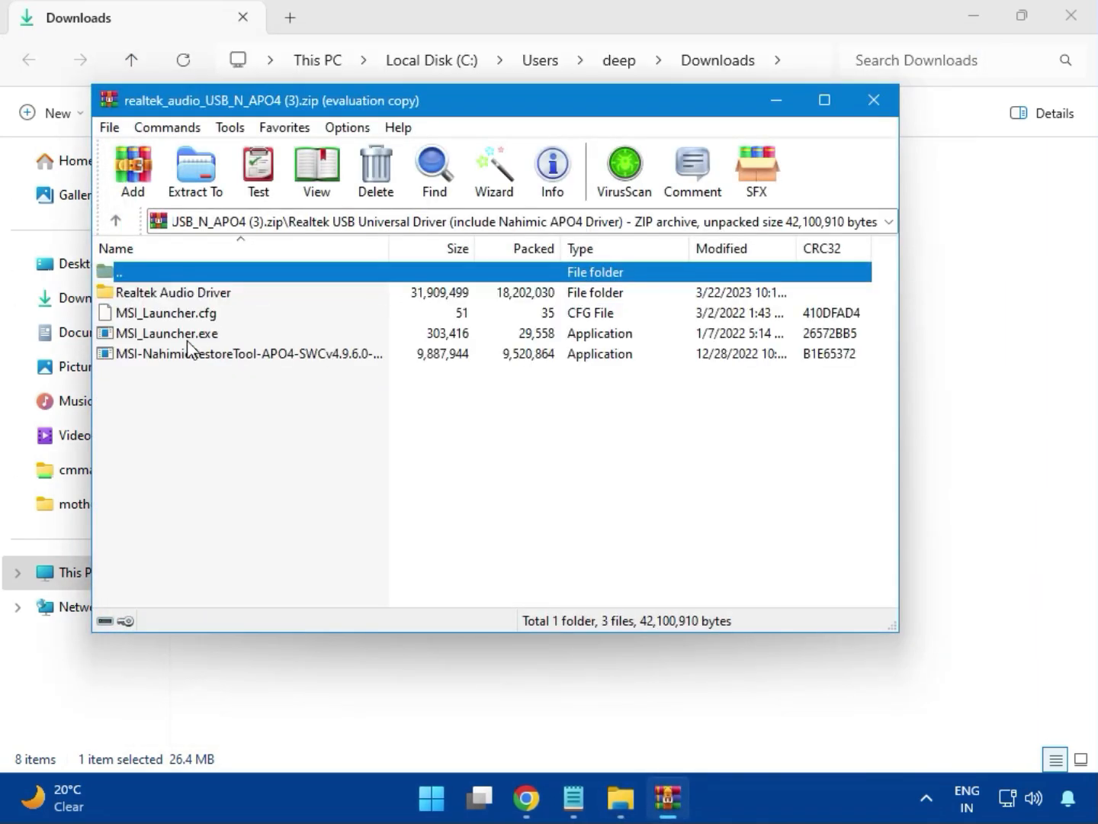
double_click(157, 335)
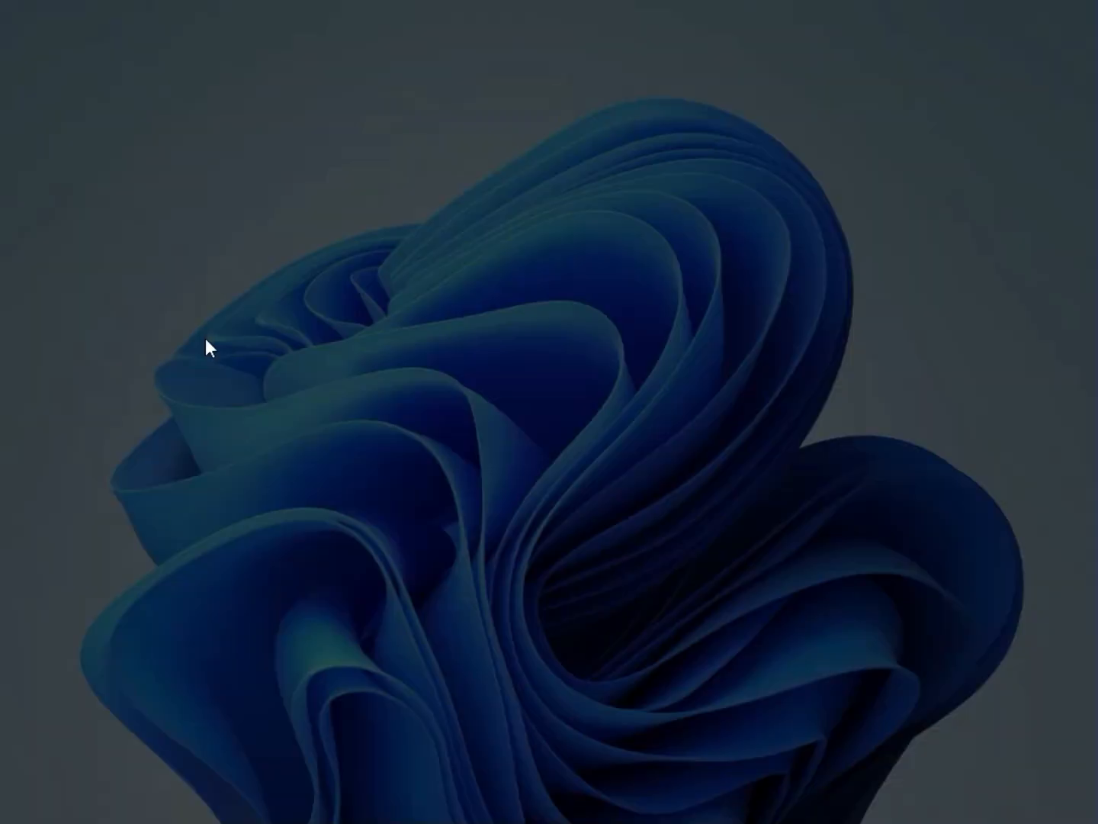
left_click(437, 582)
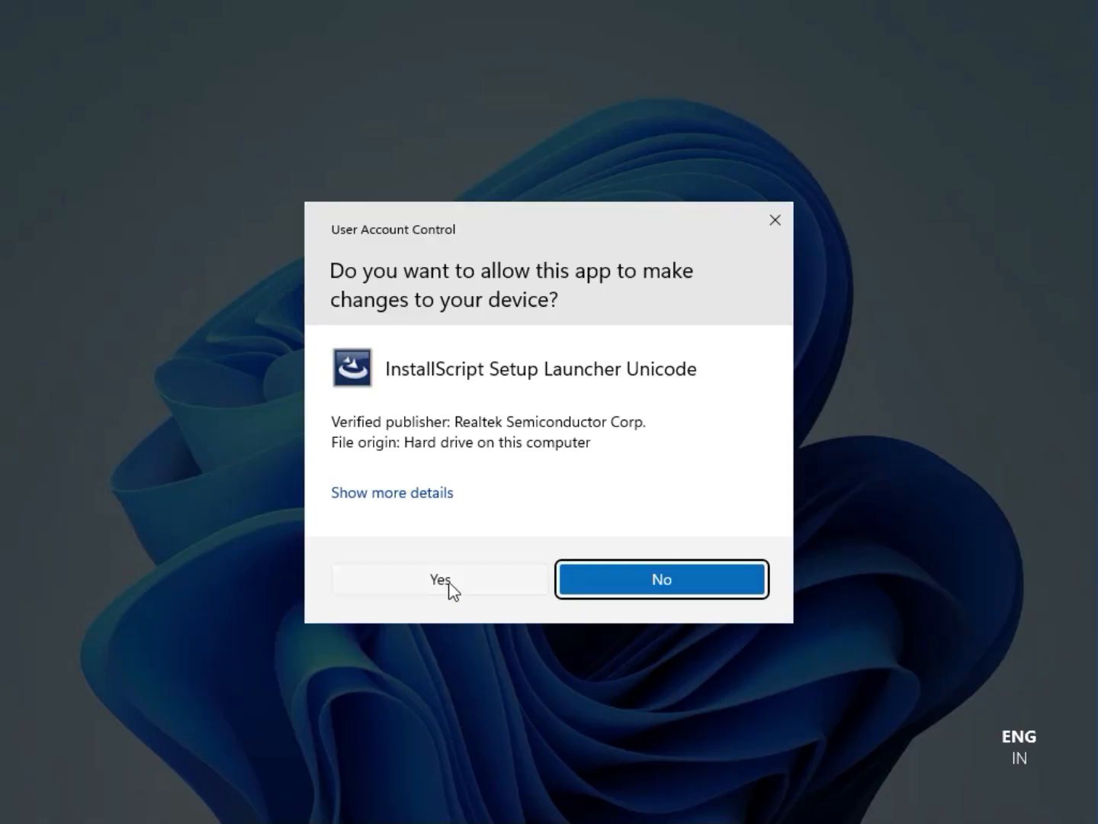
Approve the audio launcher's UAC prompt, then close the Realtek archive and the Downloads window.
left_click(443, 581)
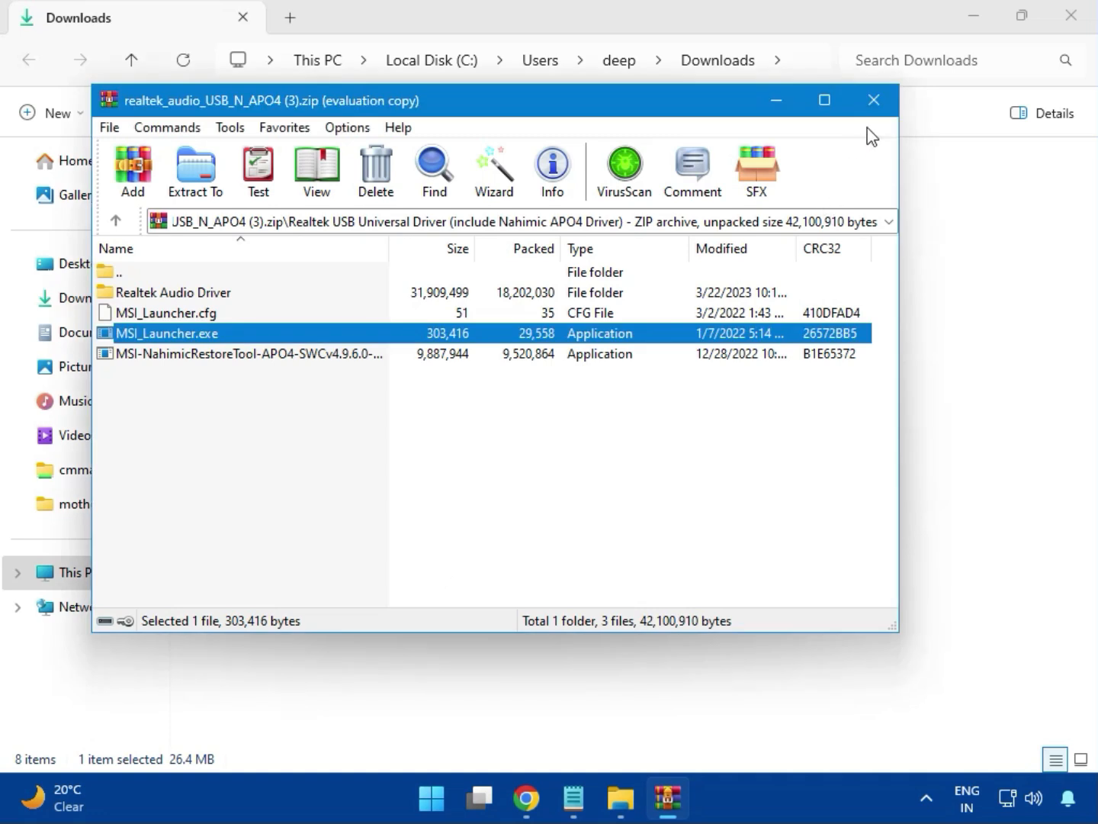
left_click(875, 99)
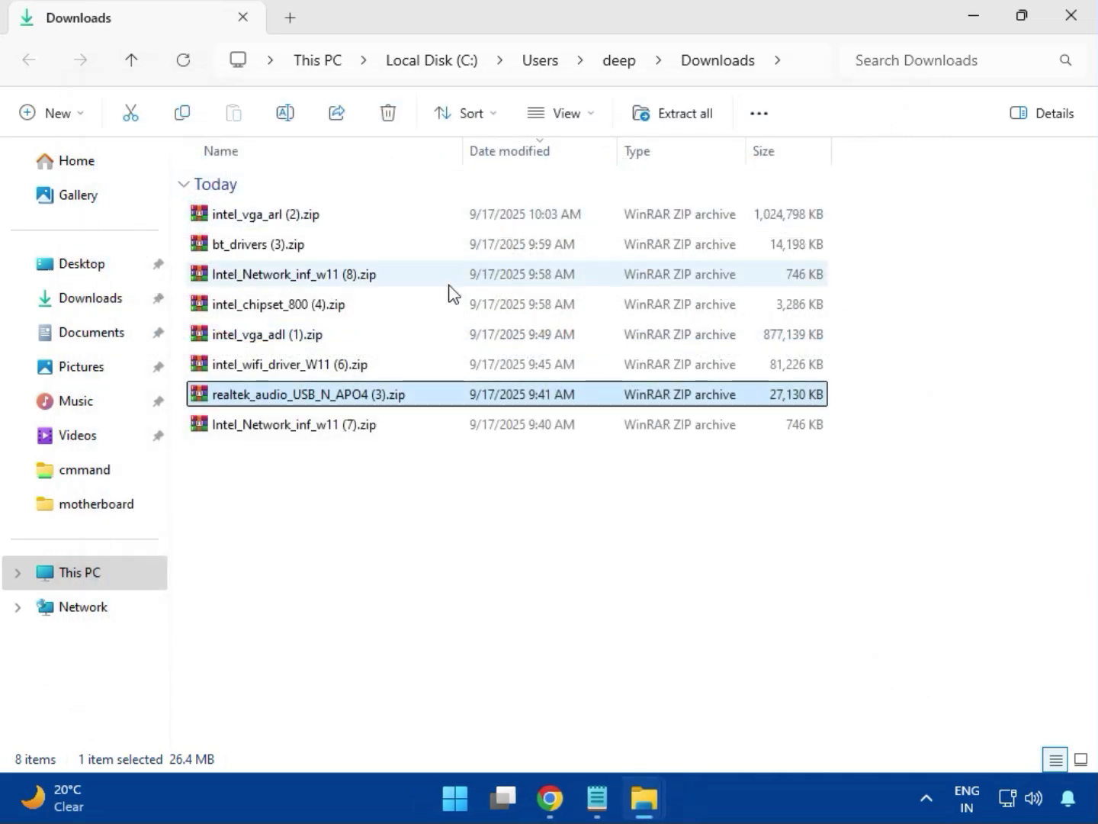
left_click(297, 425)
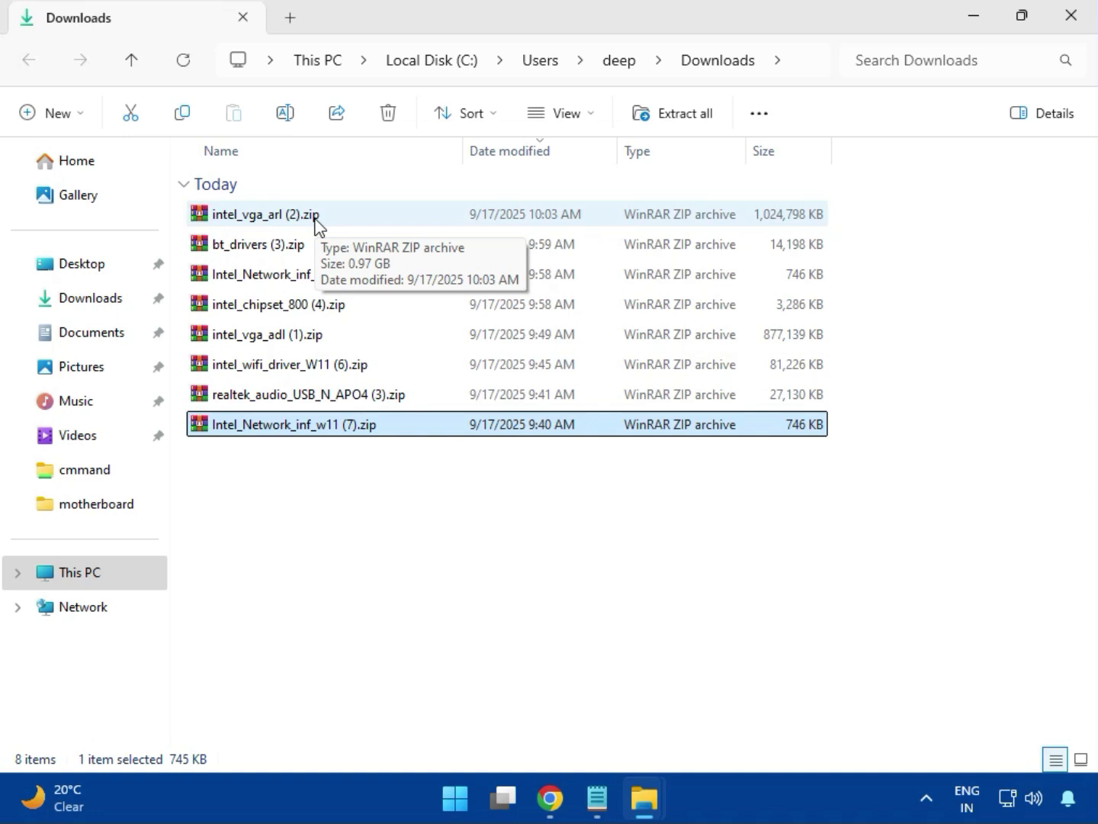
left_click(1072, 16)
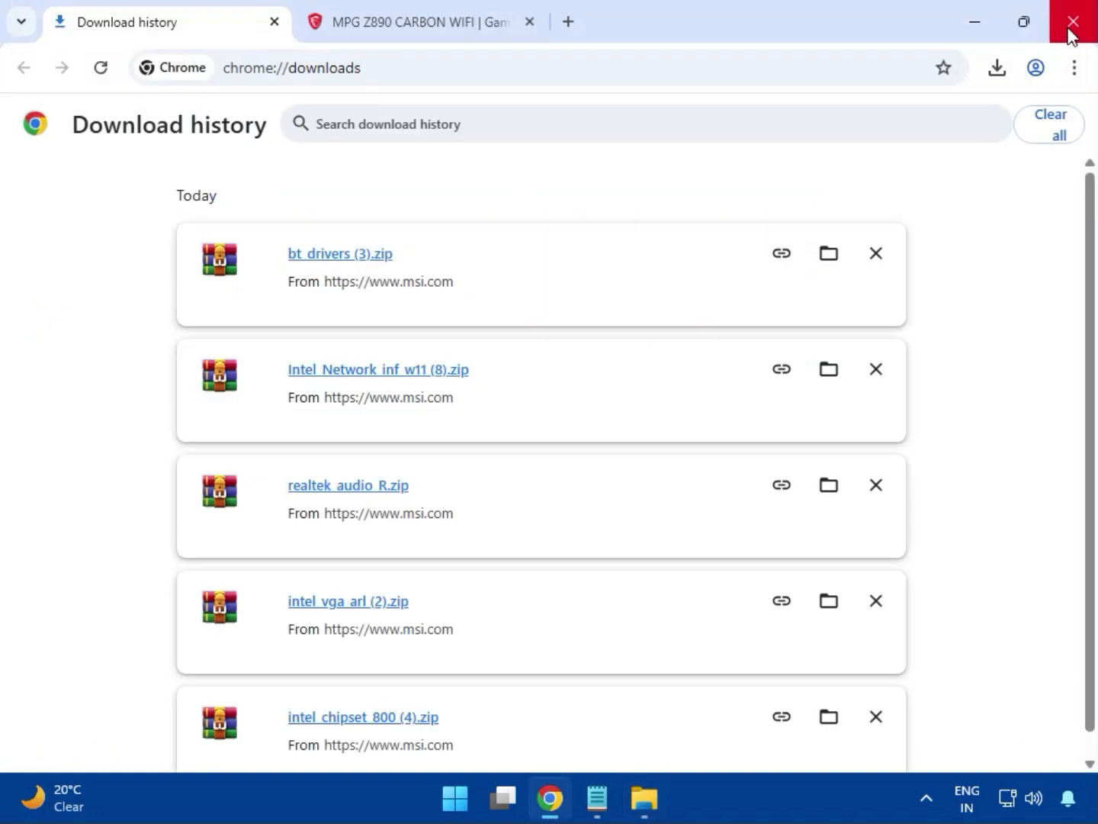